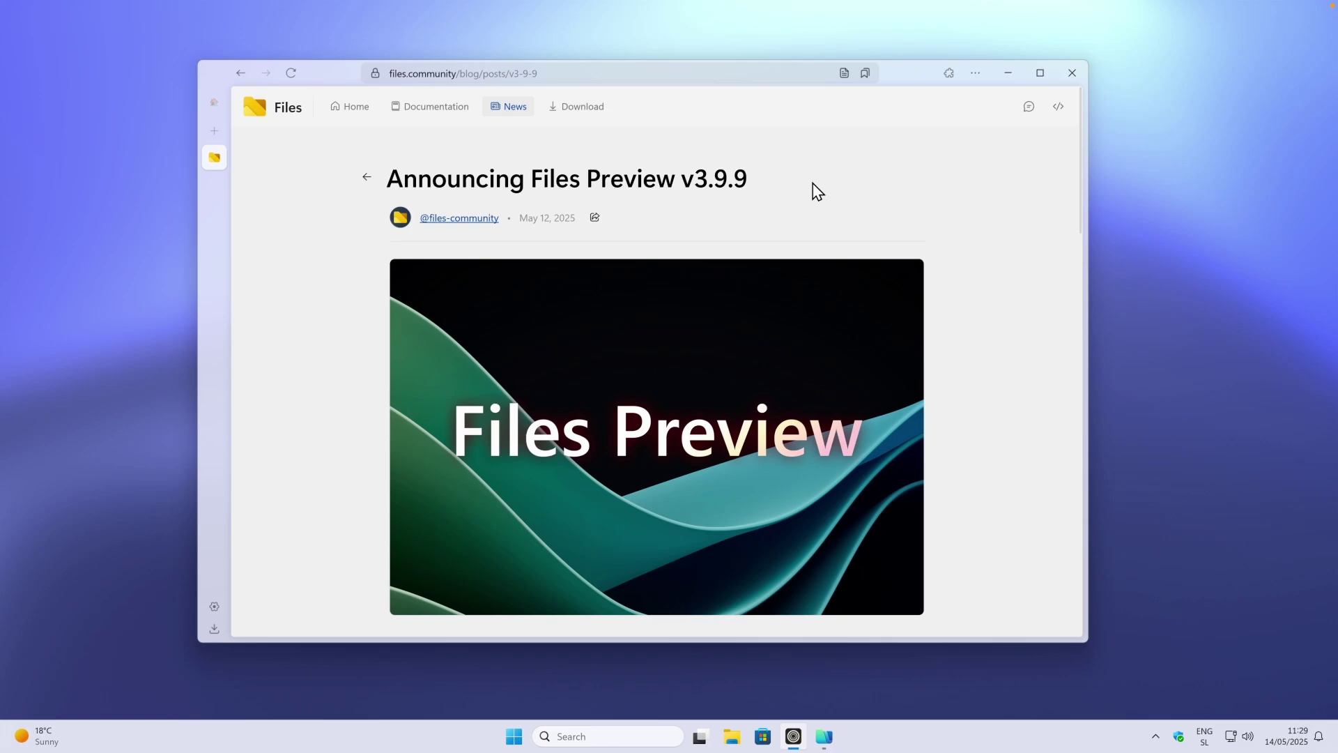
- Read the v3.9.9 announcement and its Download page down to the icon section, then switch to Files
drag(587, 179, 678, 180)
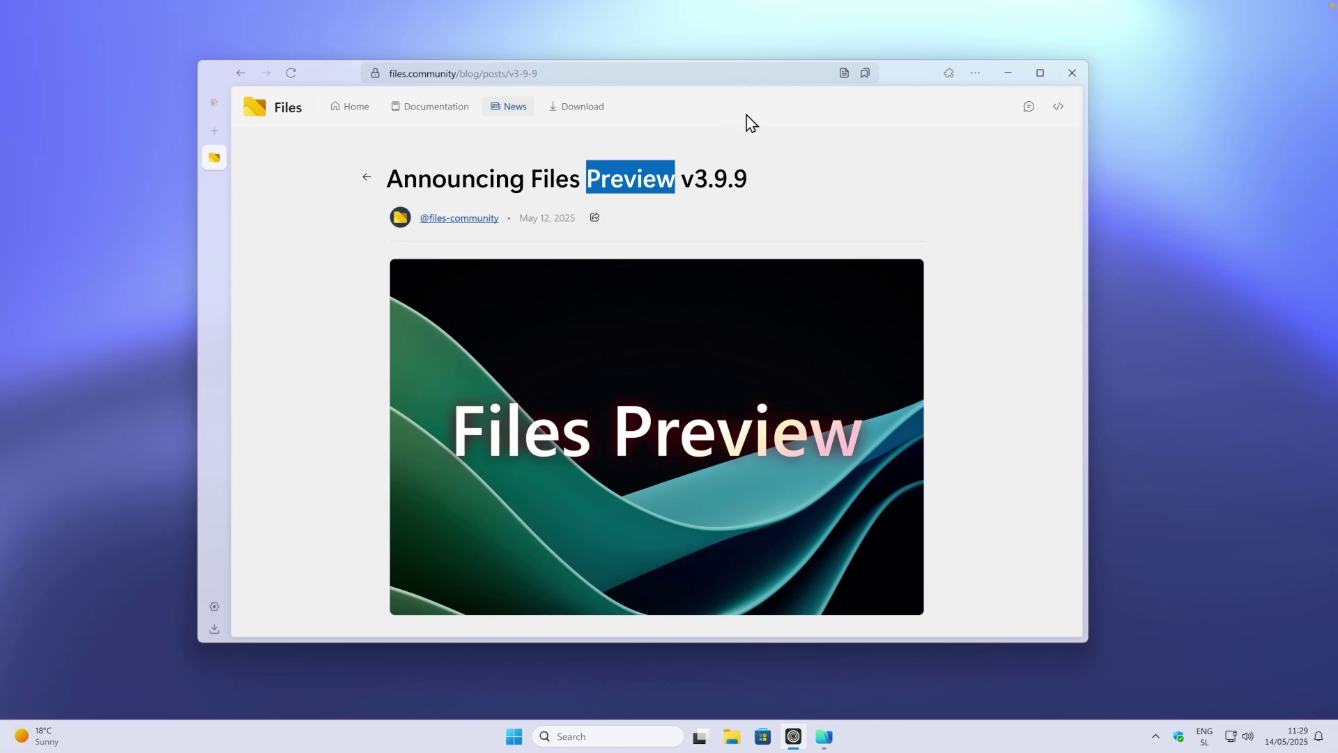
click(593, 118)
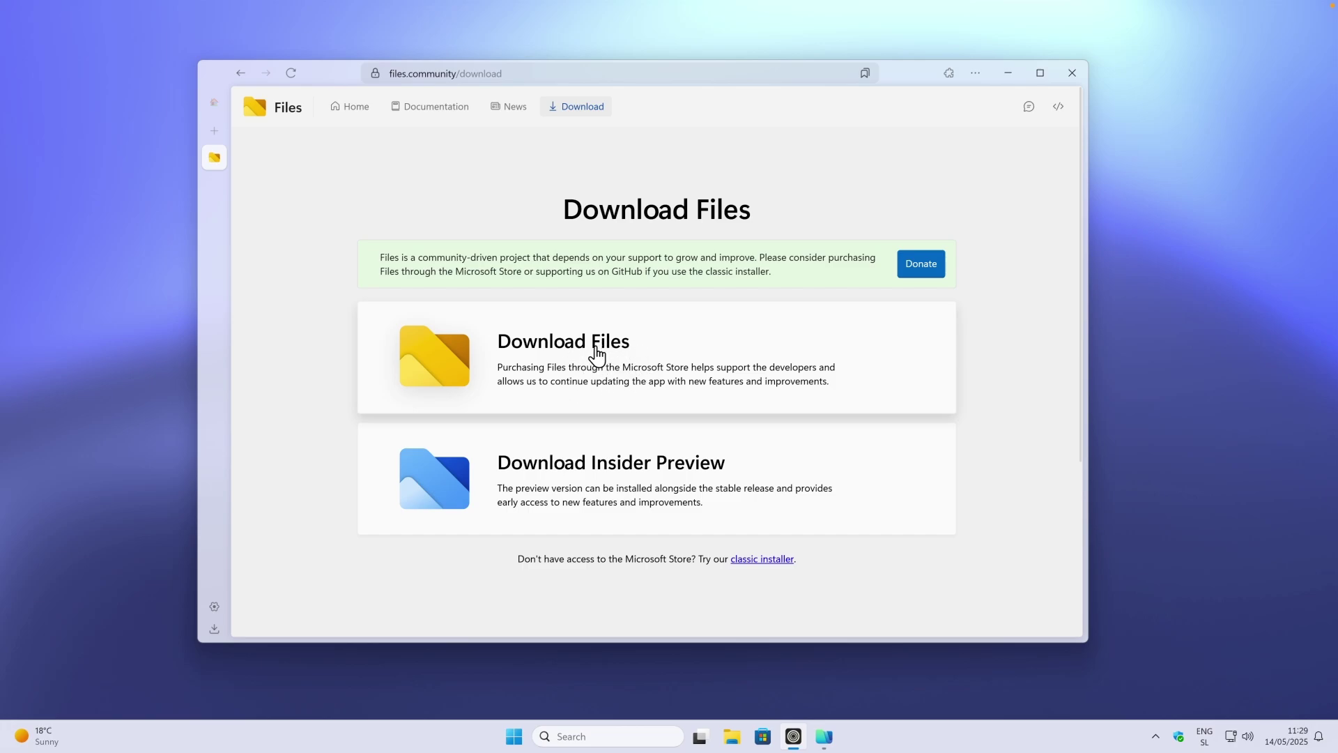
click(645, 482)
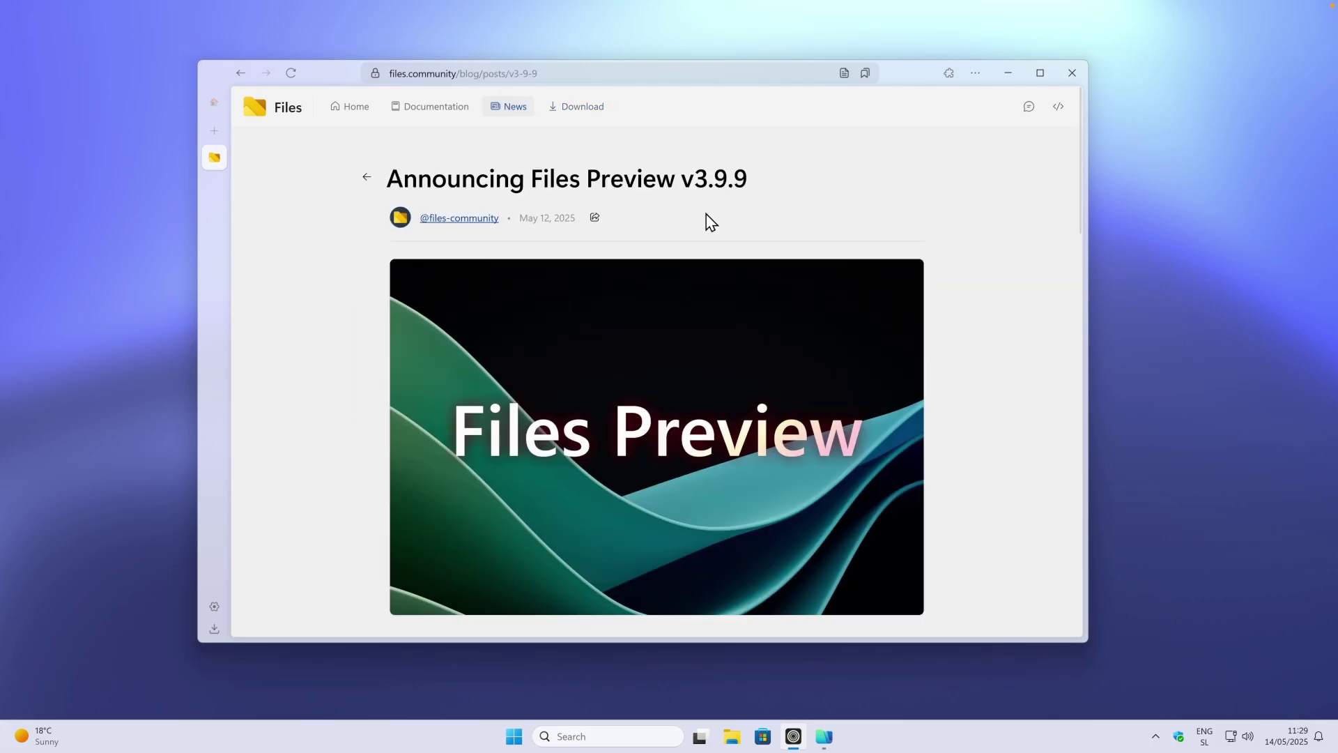
scroll(845, 243, down, 10)
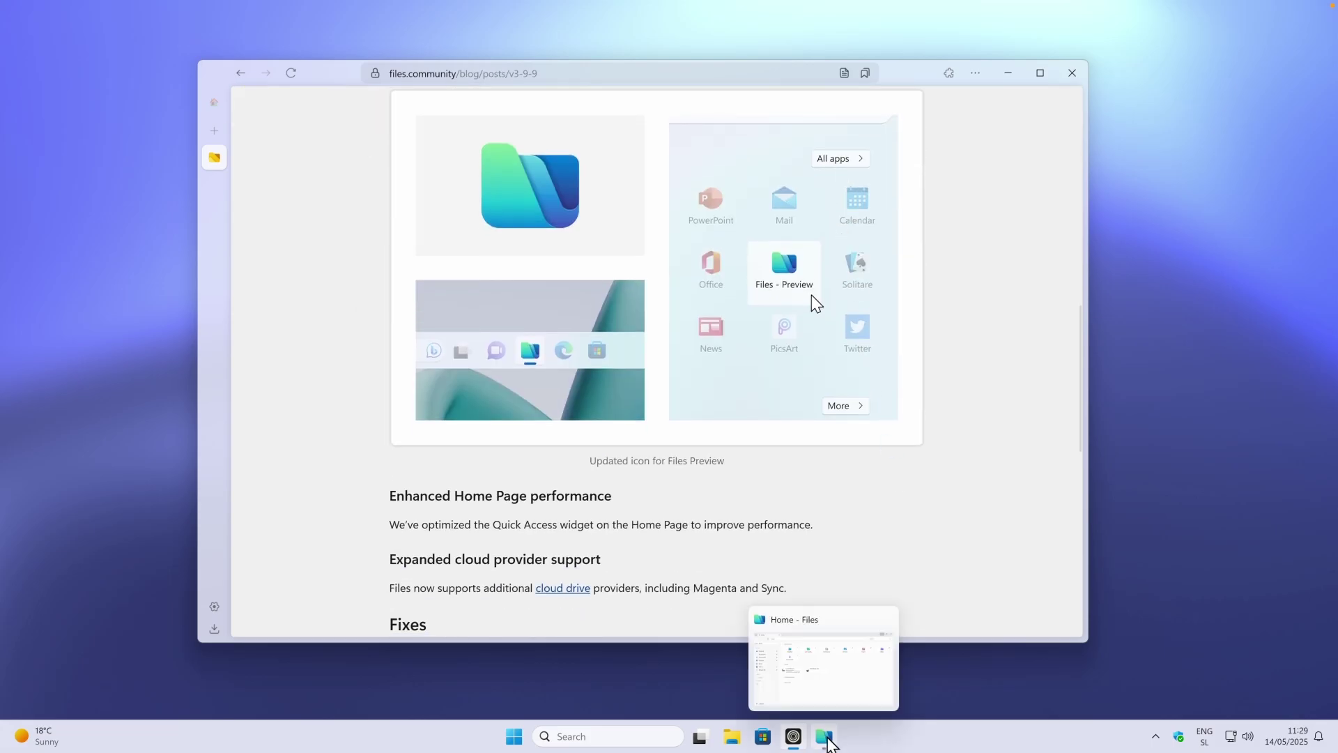
click(827, 743)
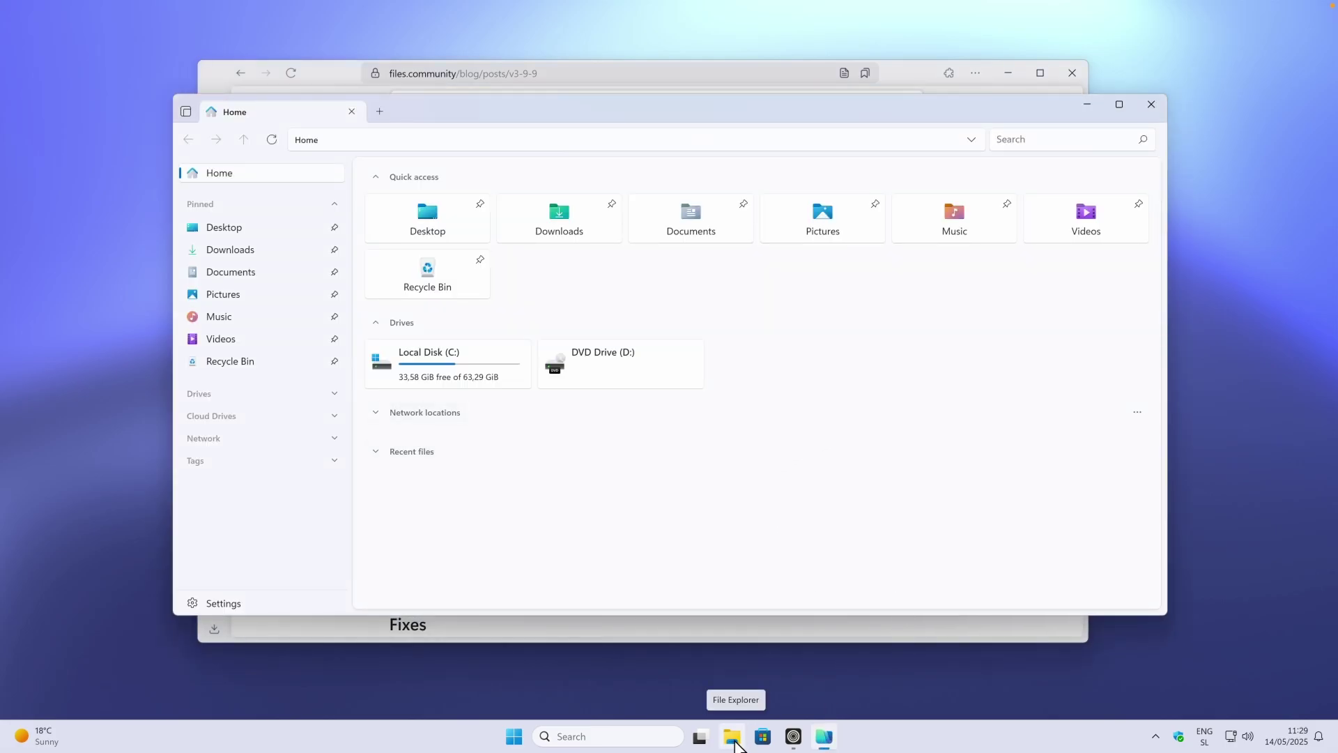
- Show the Start menu with the Files - Preview tile among the pinned apps
click(734, 746)
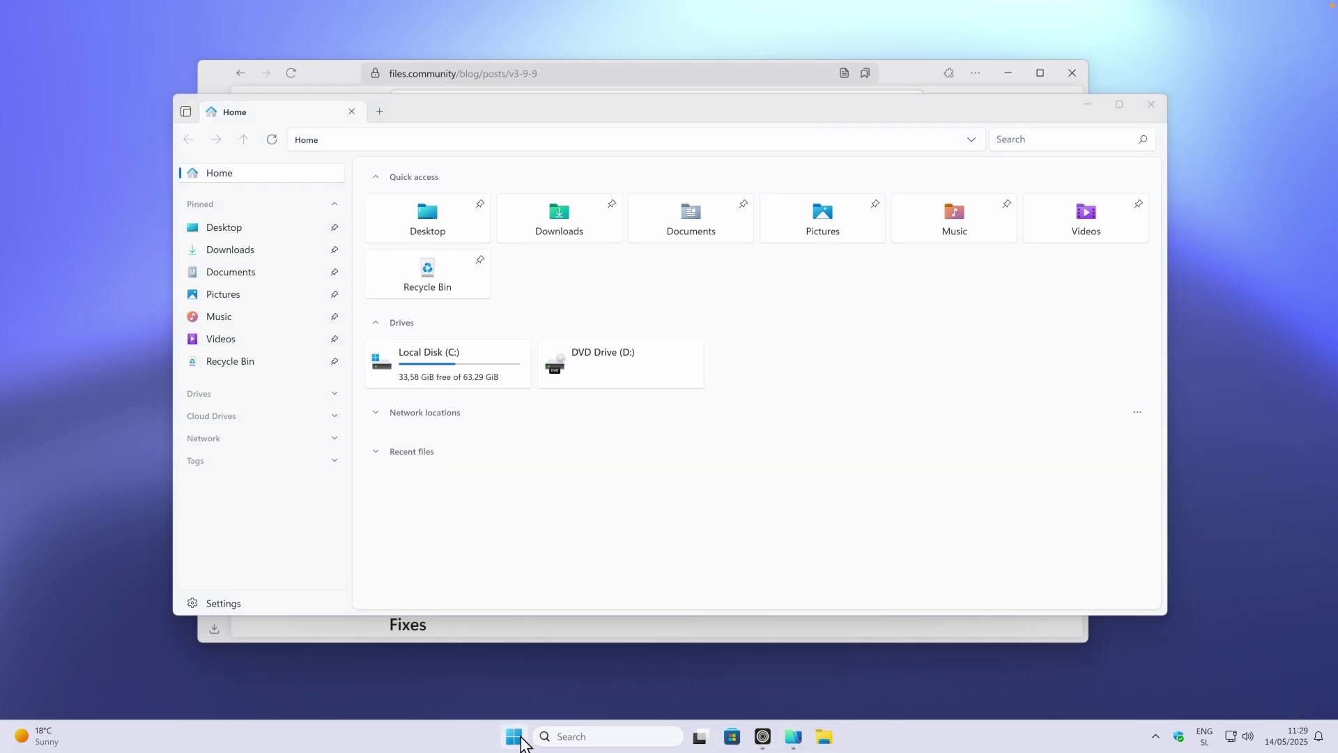
click(515, 737)
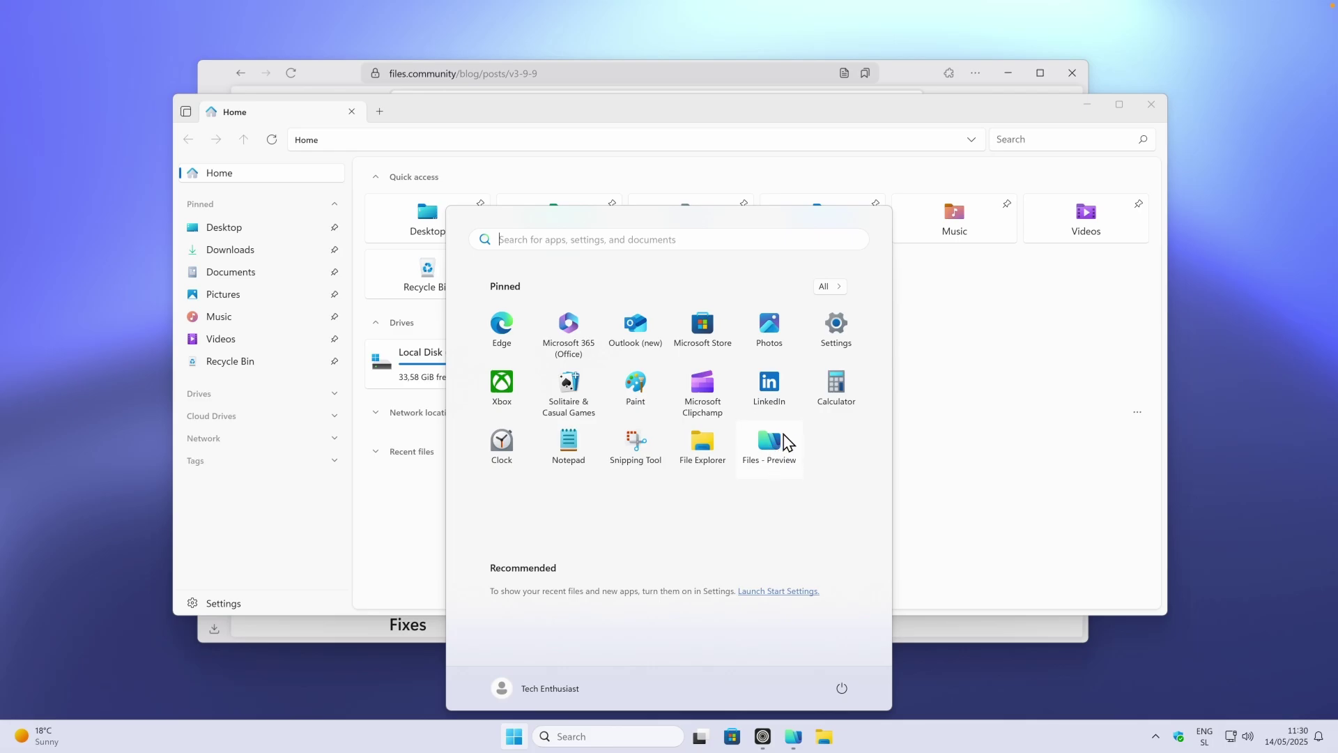
- Highlight the 'Shortcuts' and 'Start Menu tile' fix headings, then bring the Files window back
scroll(811, 295, down, 4)
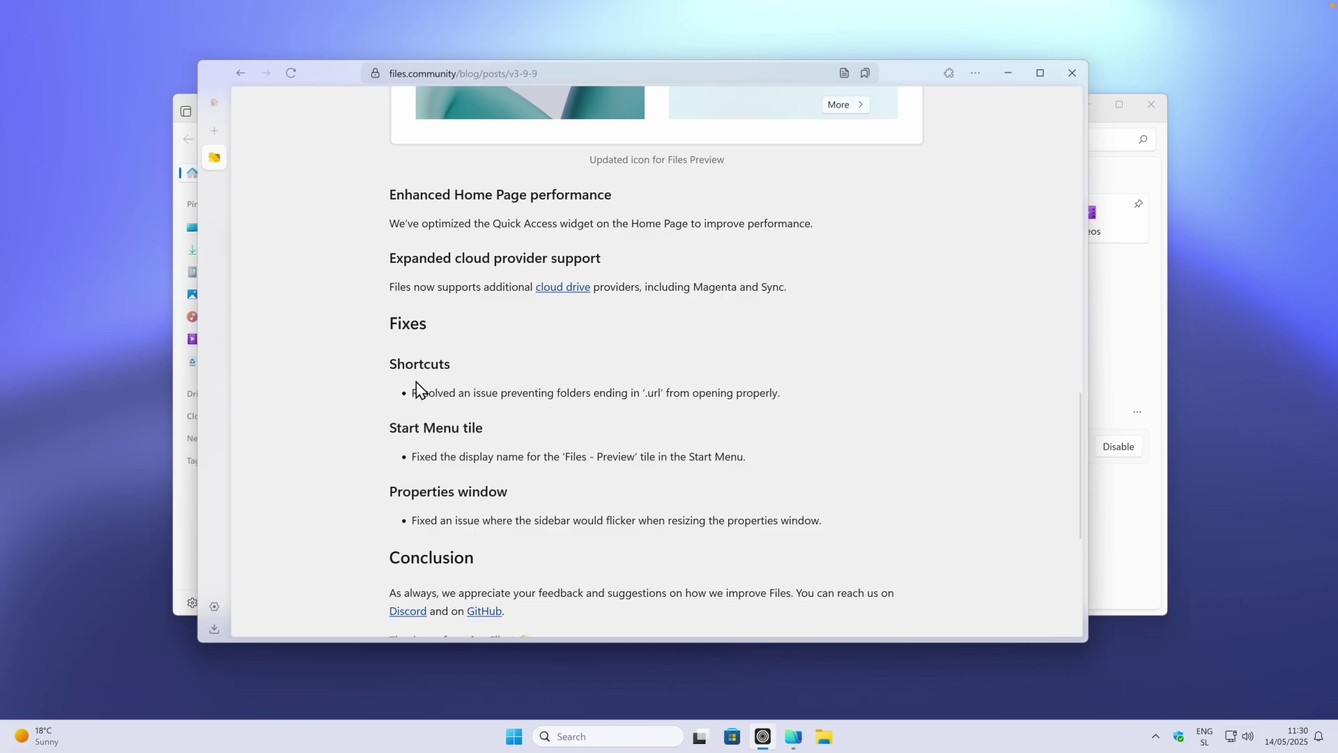
drag(388, 363, 450, 363)
triple_click(434, 428)
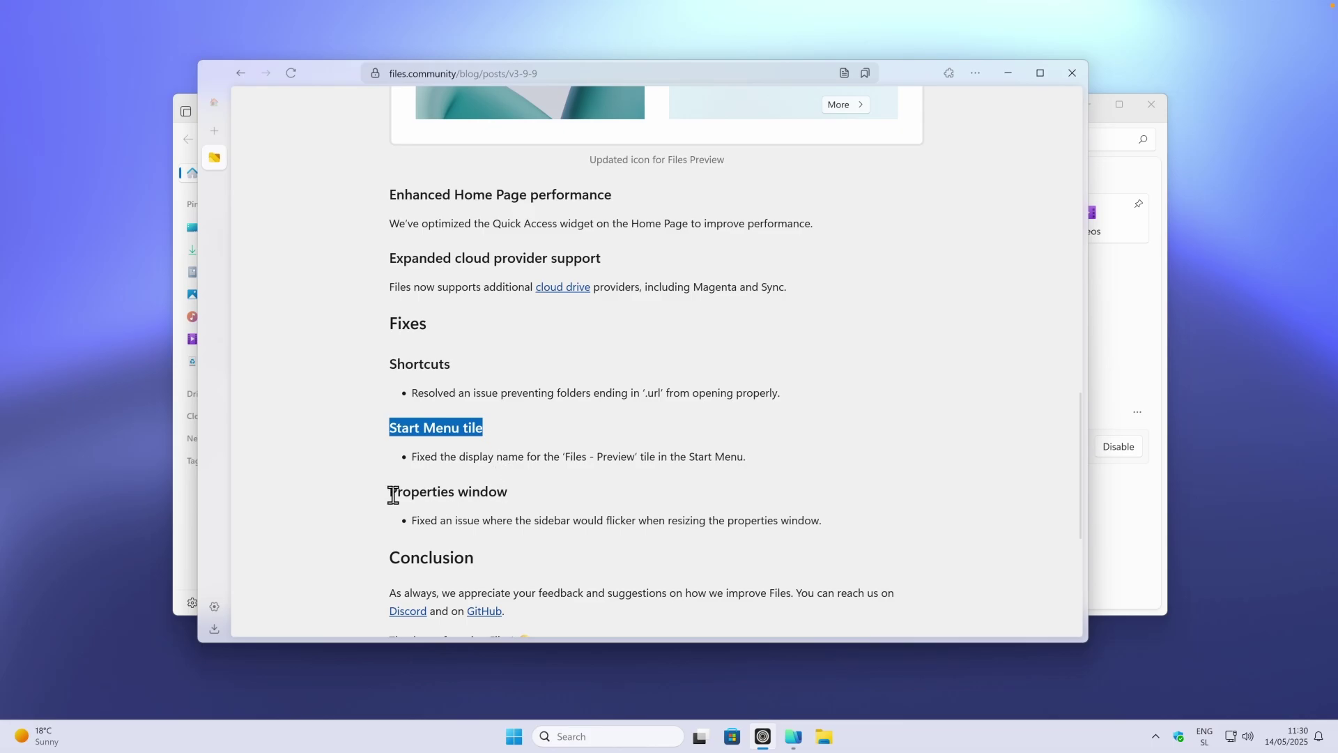
click(1144, 532)
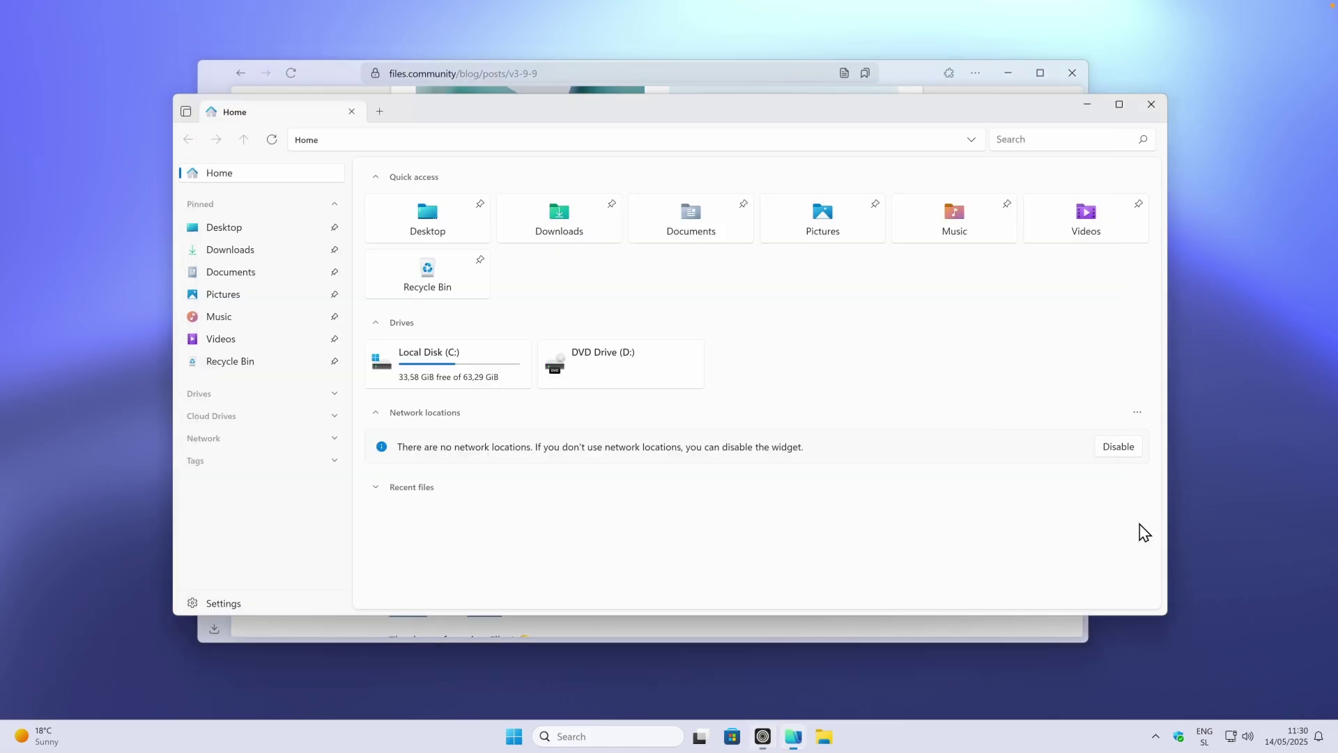
- Open File Explorer on This PC and tile Files on the left, Explorer on the right
click(1008, 72)
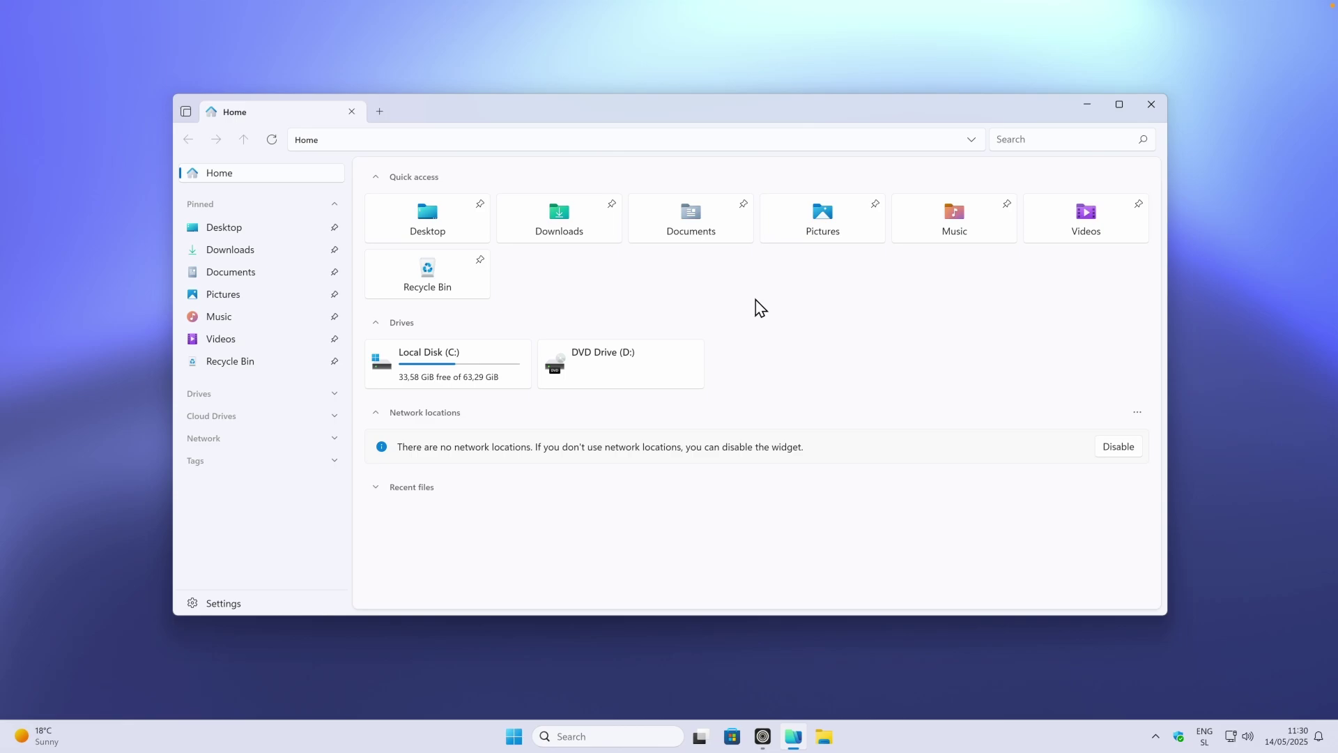
drag(490, 111, 478, 113)
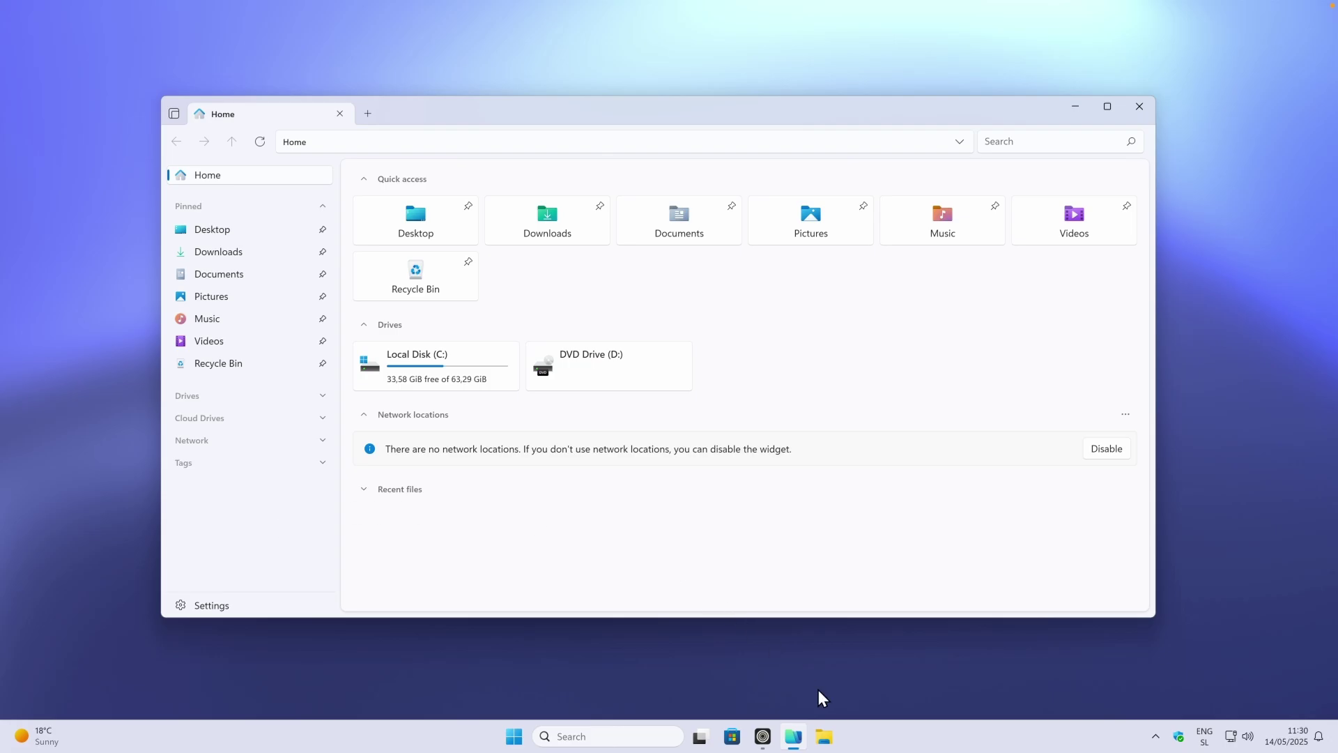
click(825, 736)
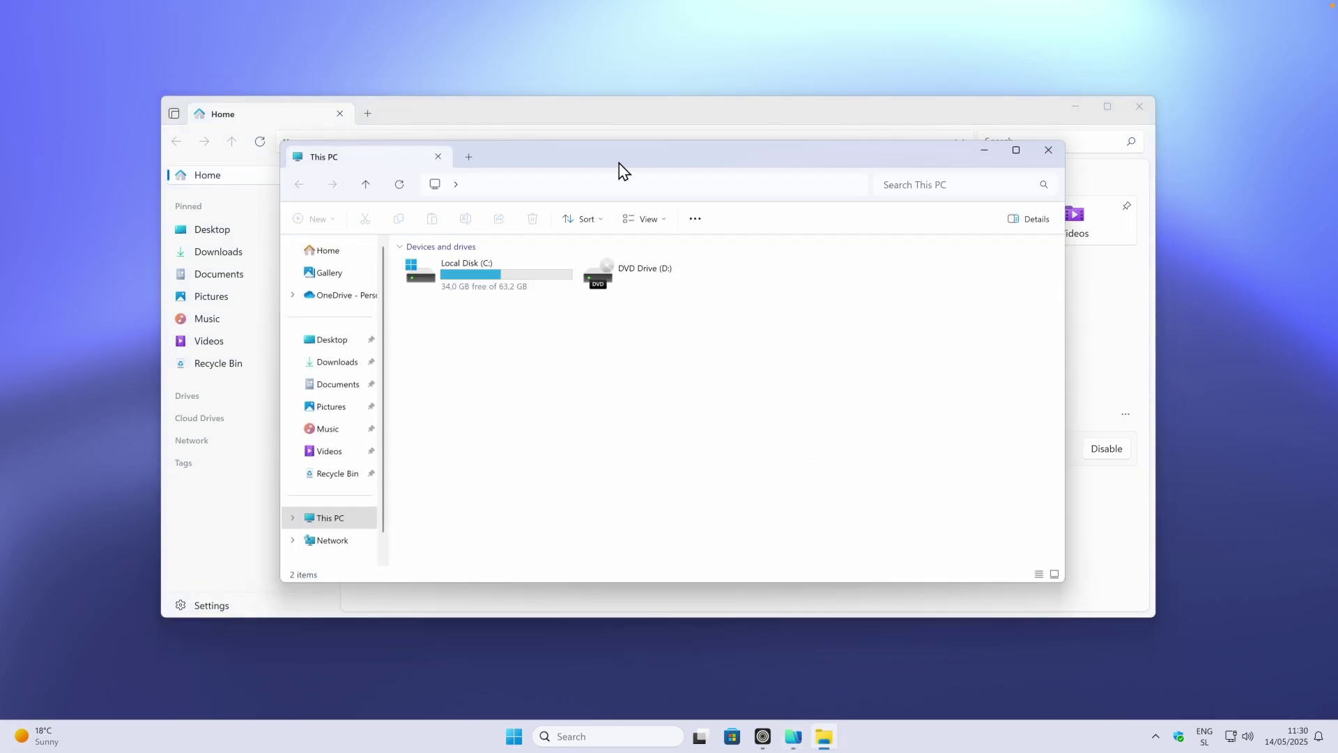
drag(620, 168, 806, 157)
drag(708, 117, 603, 128)
key(super+Left)
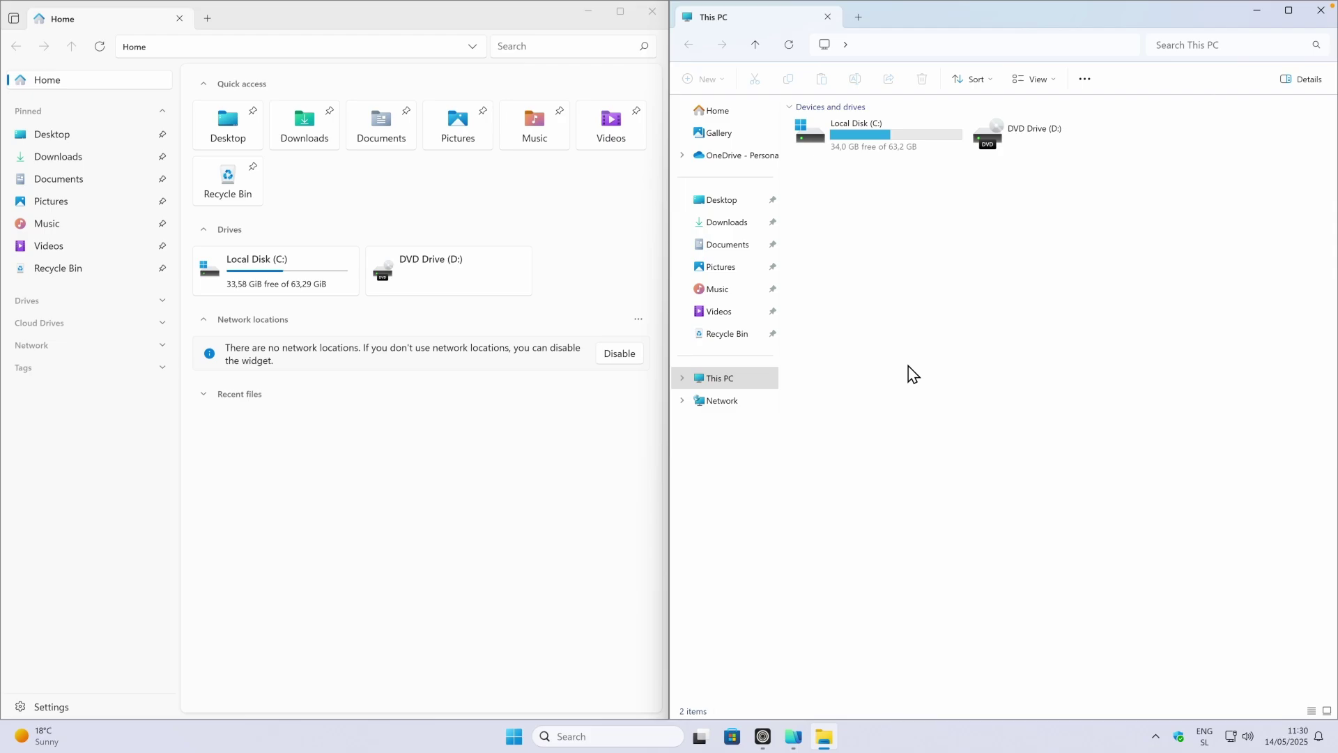
- Alternate between the Files Home and This PC windows, then select Local Disk (C:) in This PC
click(334, 34)
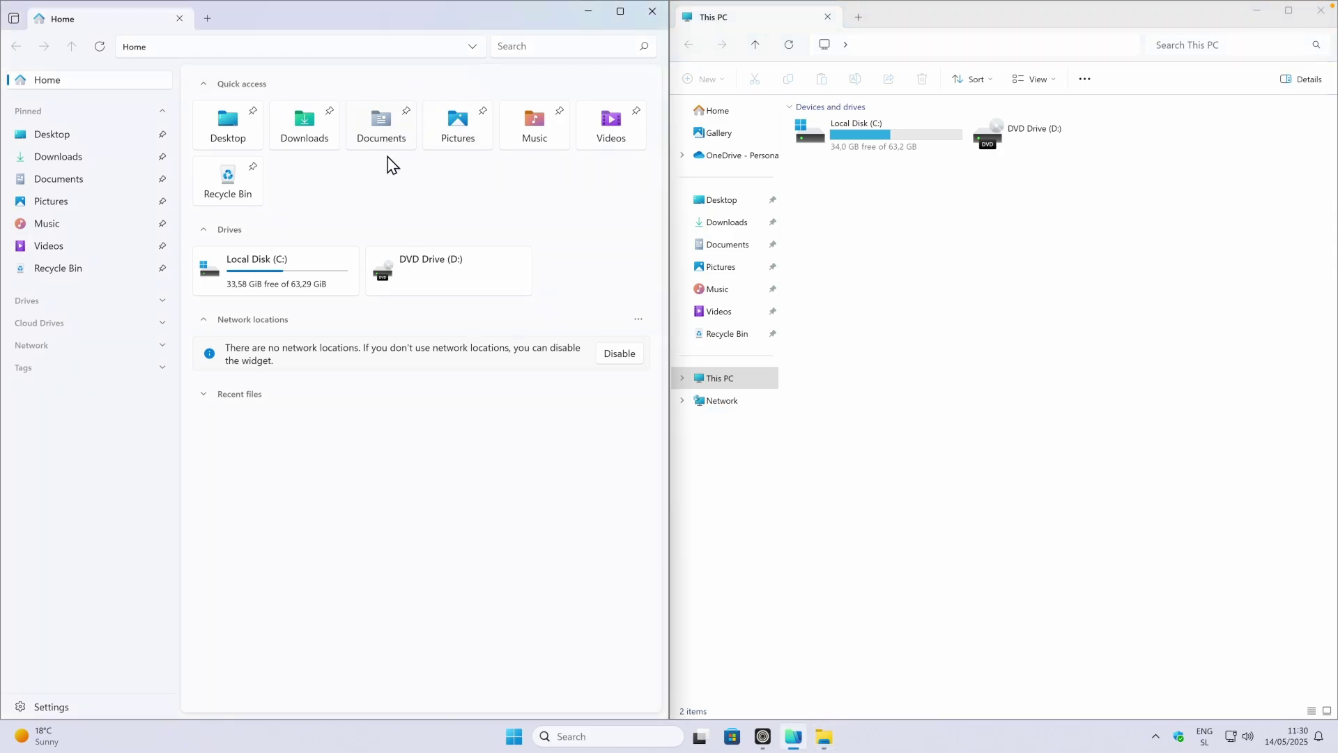
click(910, 32)
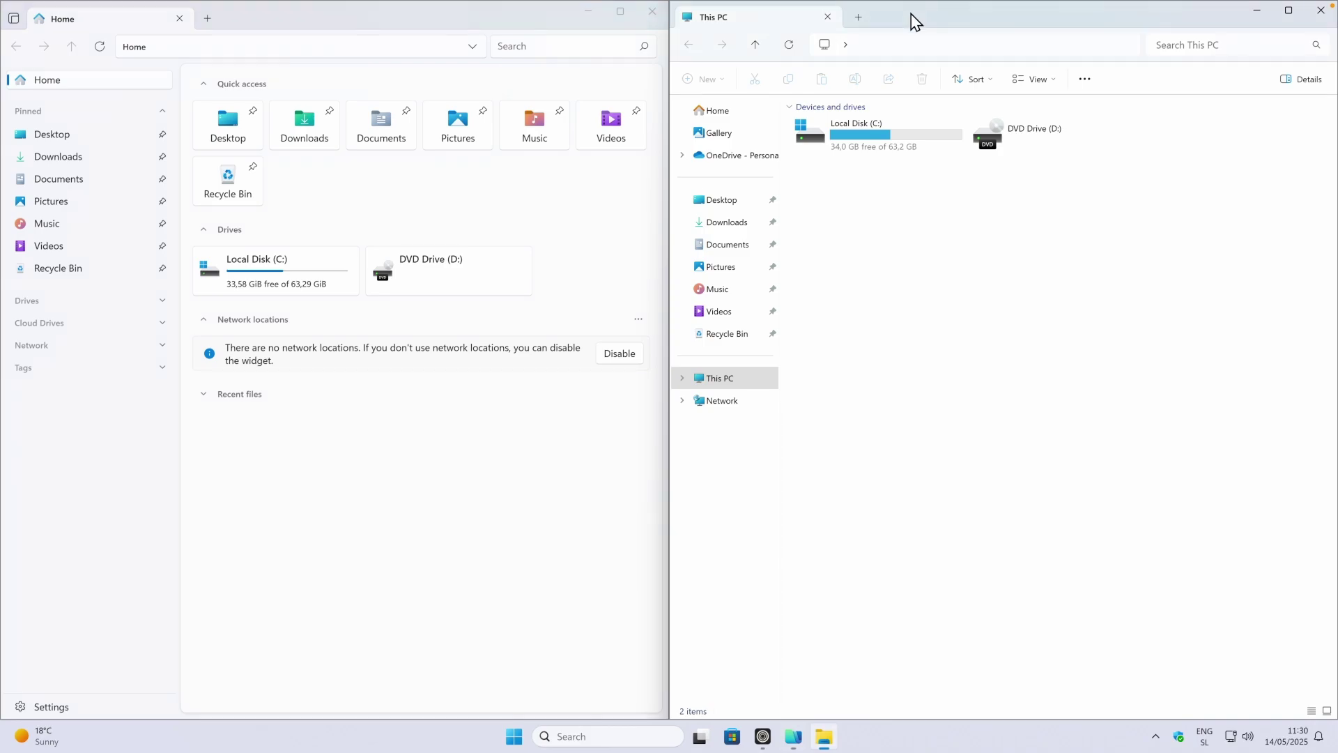
click(526, 26)
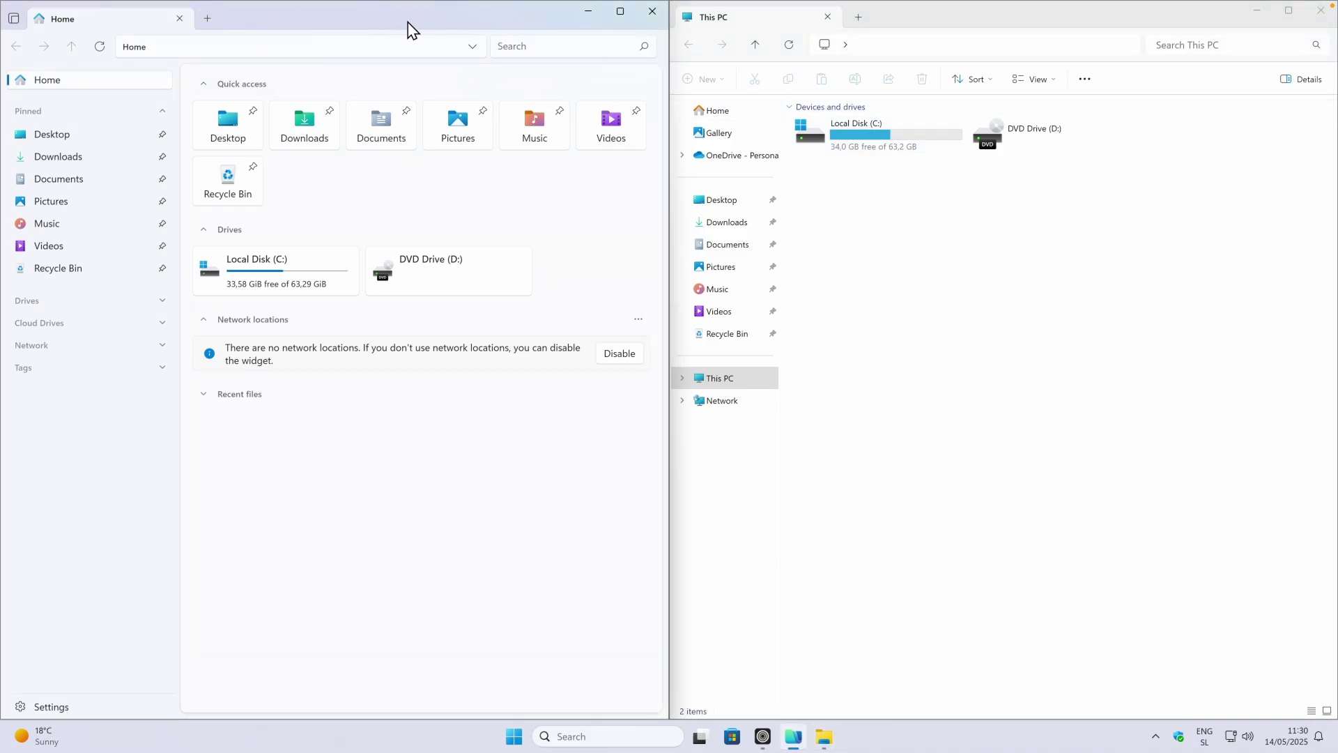
click(729, 55)
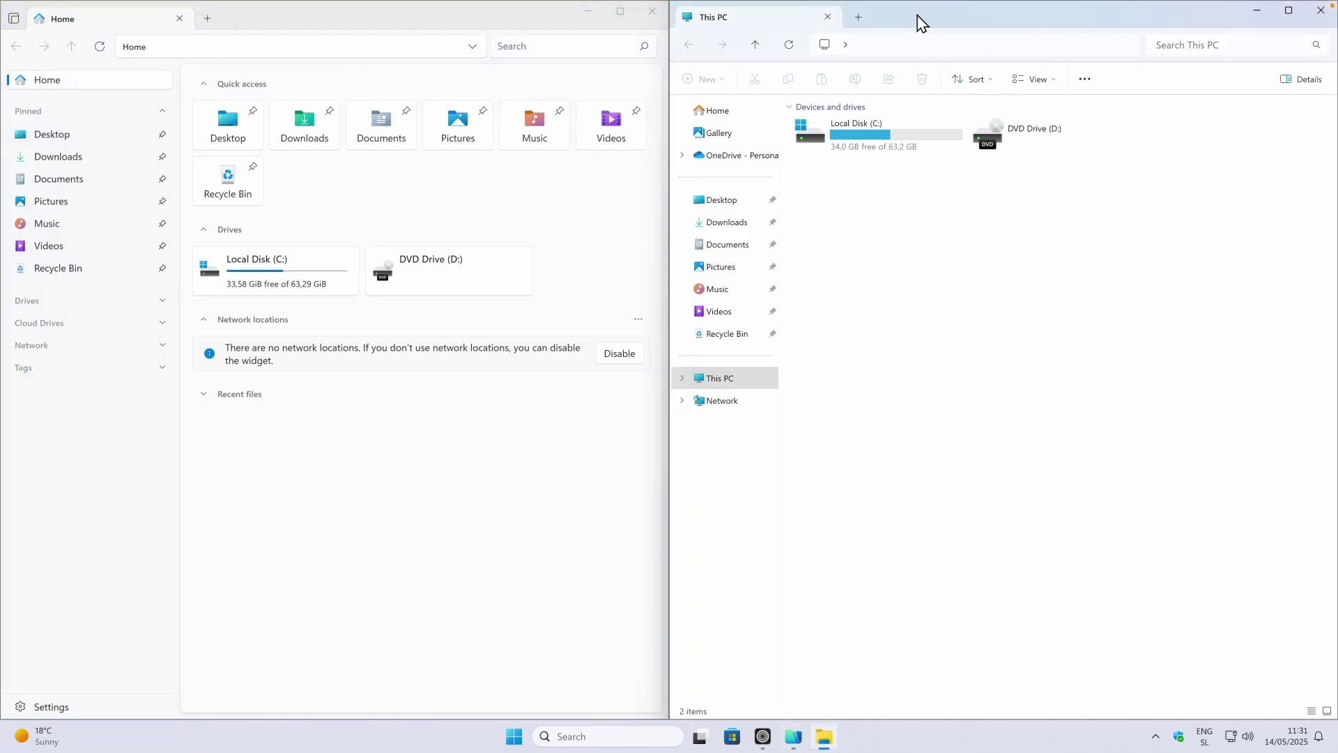
click(401, 198)
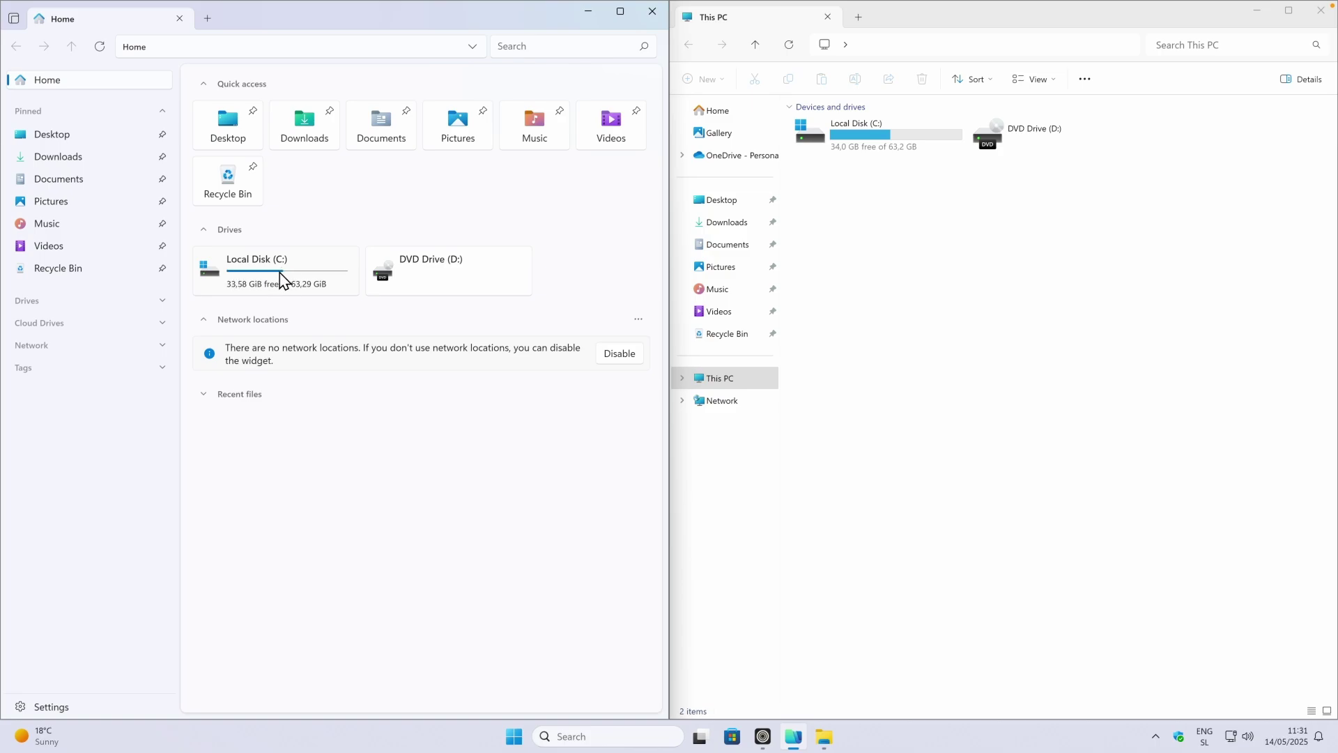
click(852, 148)
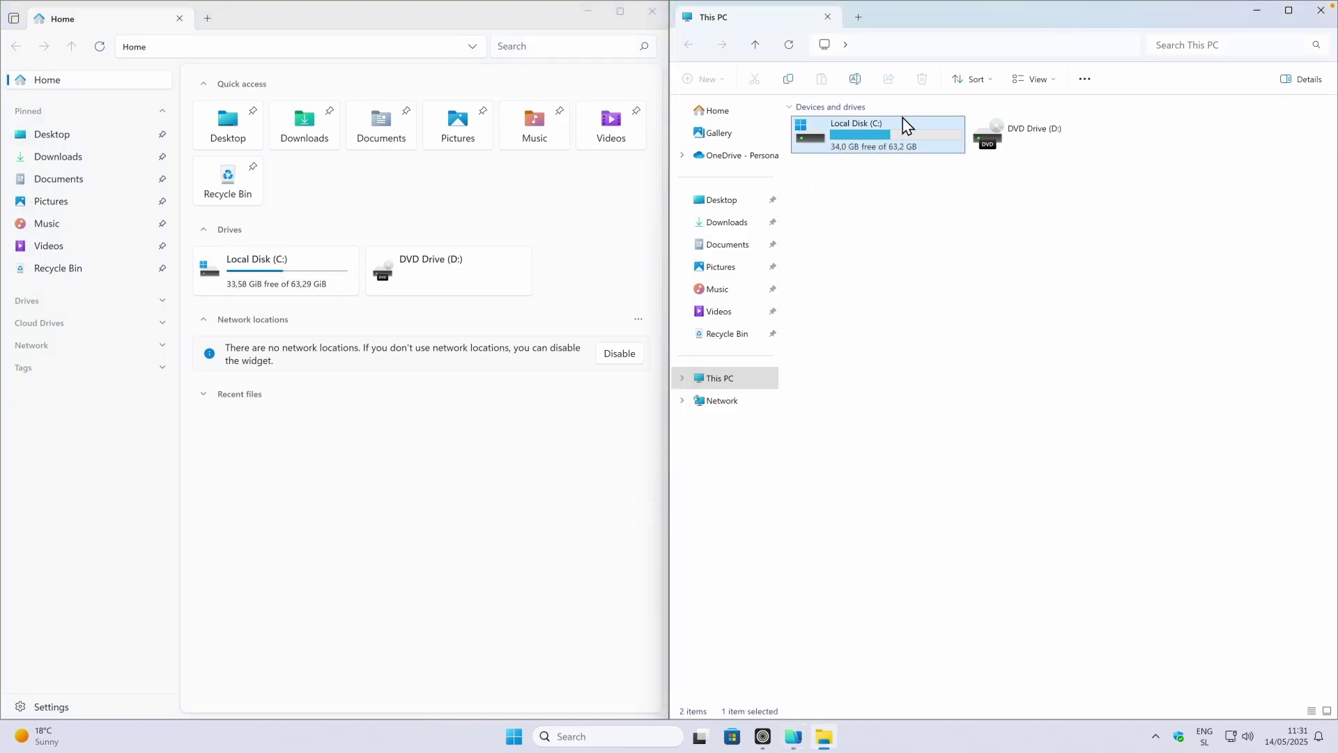
mouse_move(879, 133)
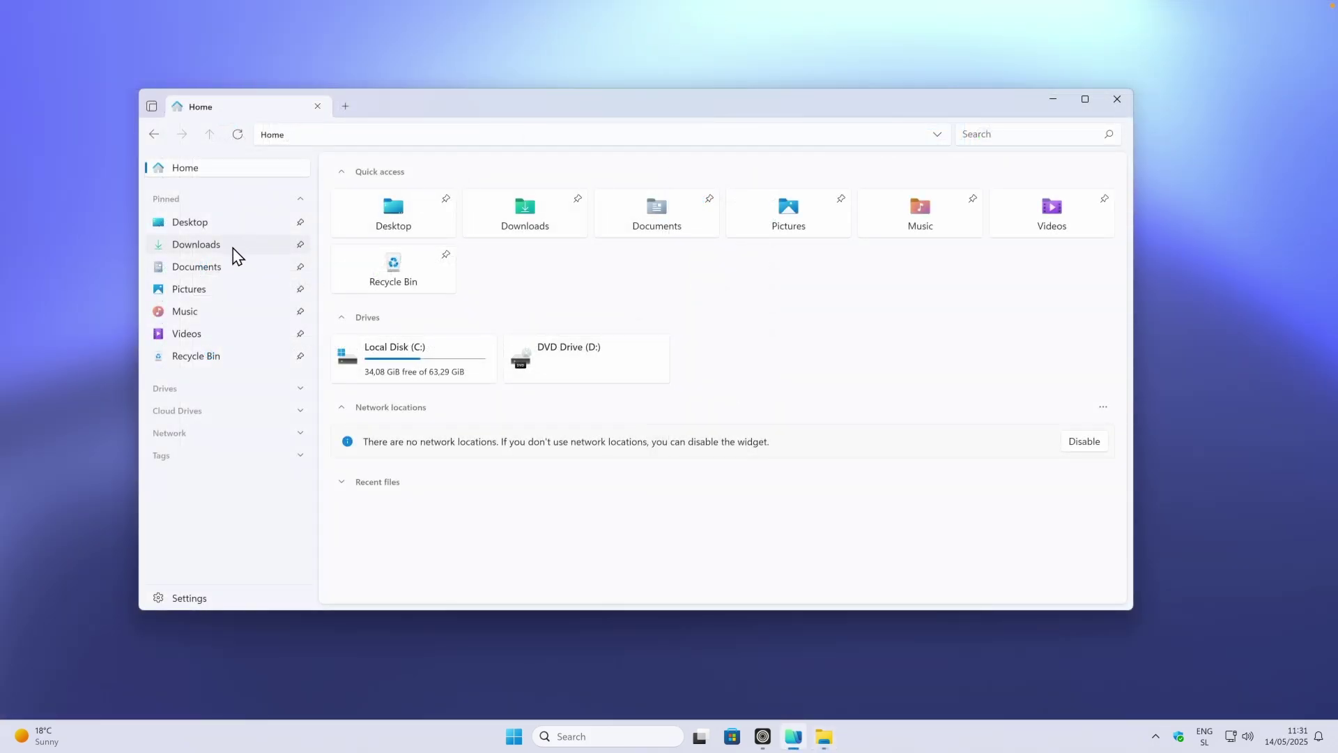
- Open the pinned Downloads folder containing Files.preview.appinstaller
click(231, 257)
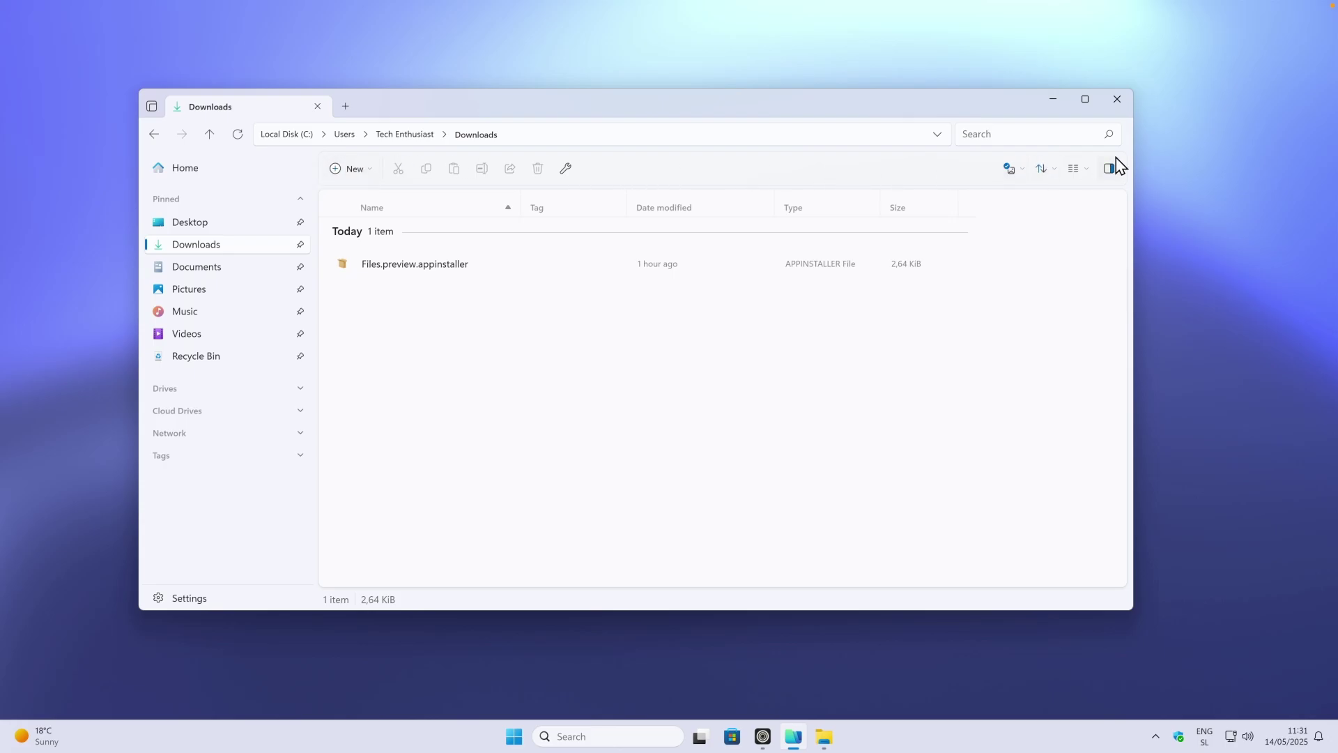
- In Appearance settings, try Dark, then set the theme to Light and the backdrop to Acrylic
click(198, 597)
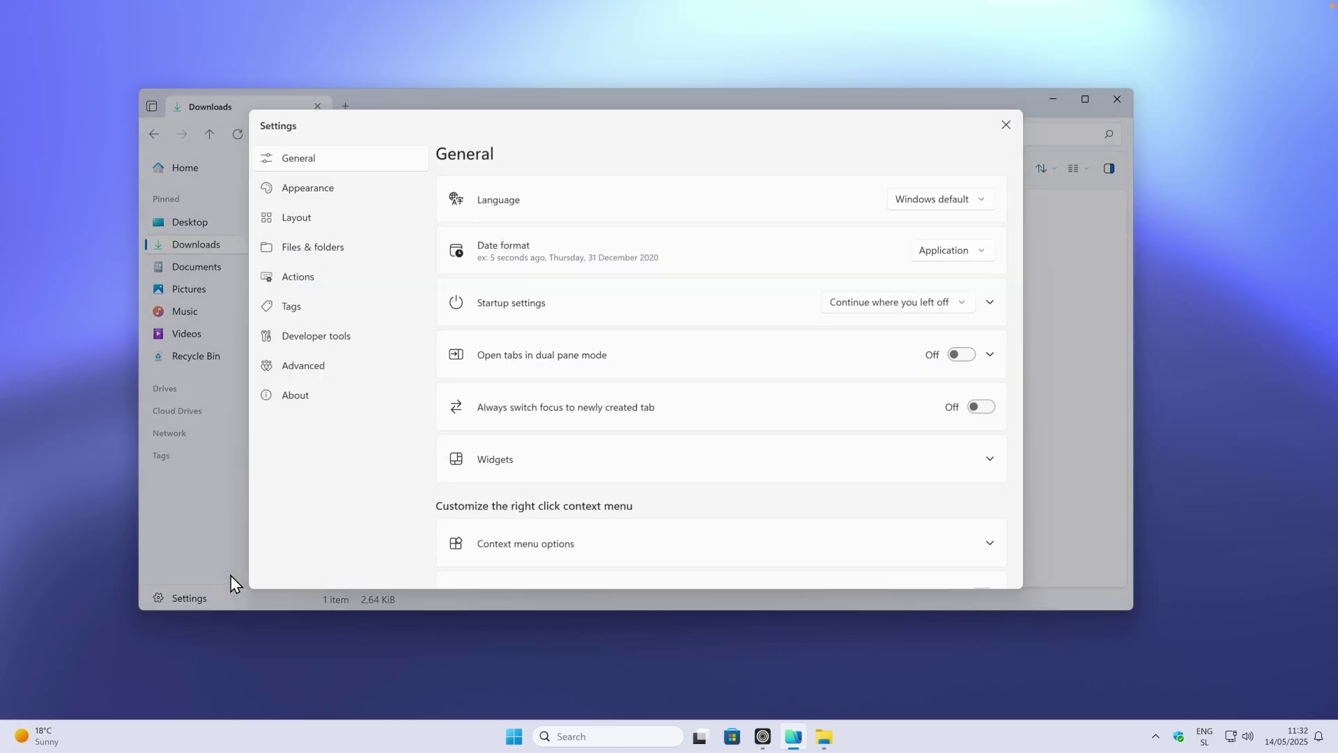
click(389, 201)
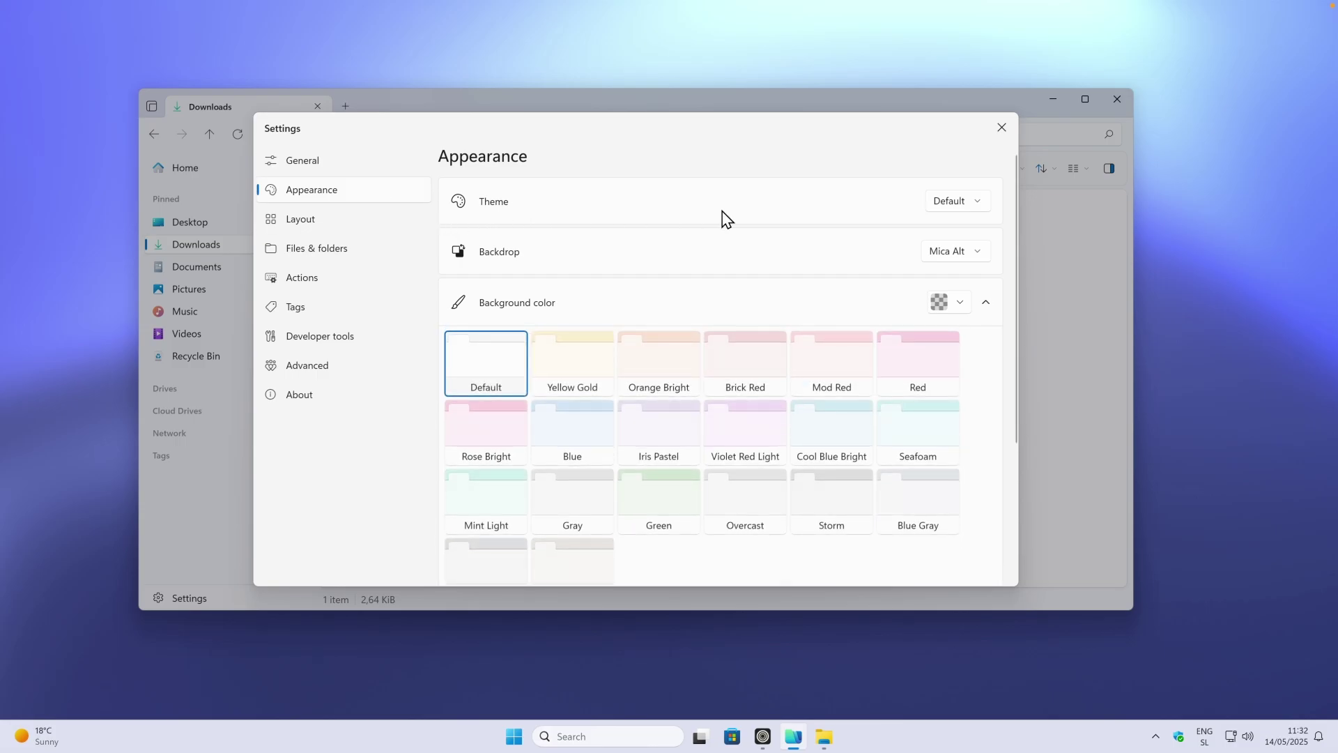
click(957, 207)
click(961, 253)
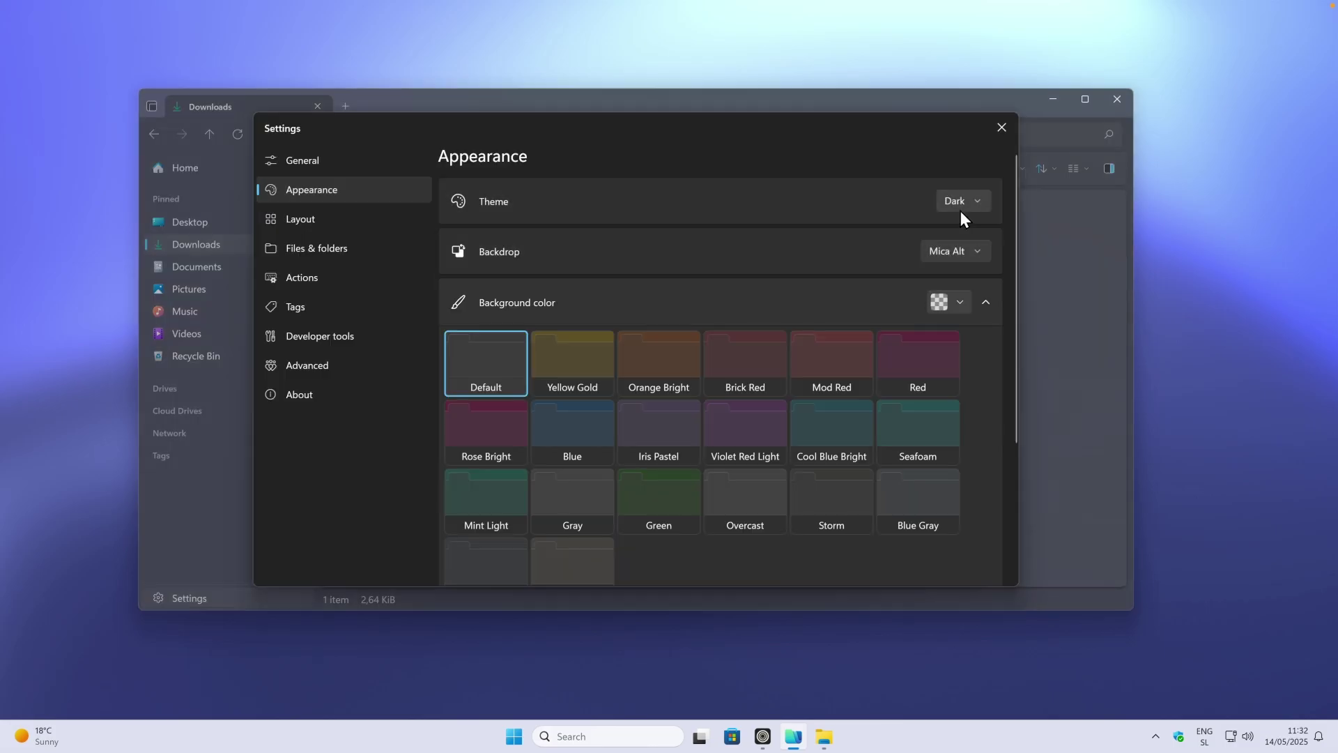
click(961, 204)
click(969, 174)
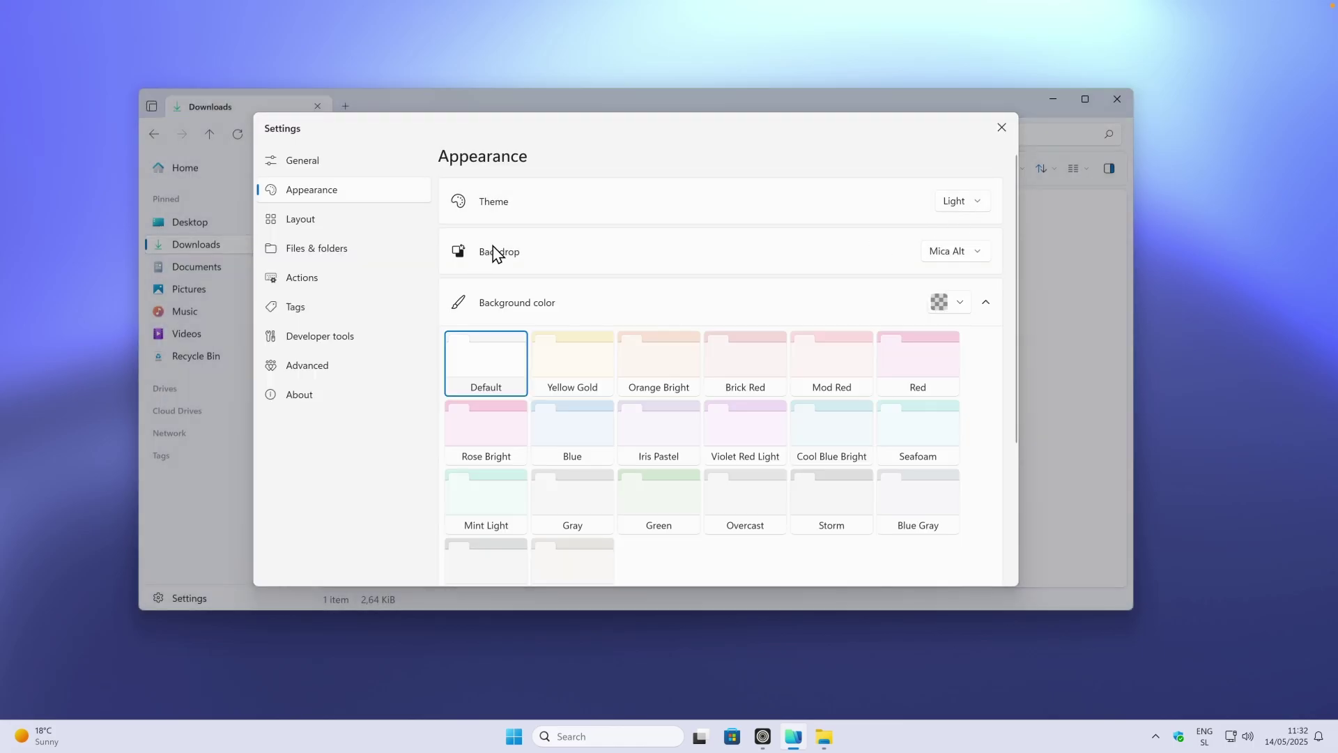
click(953, 258)
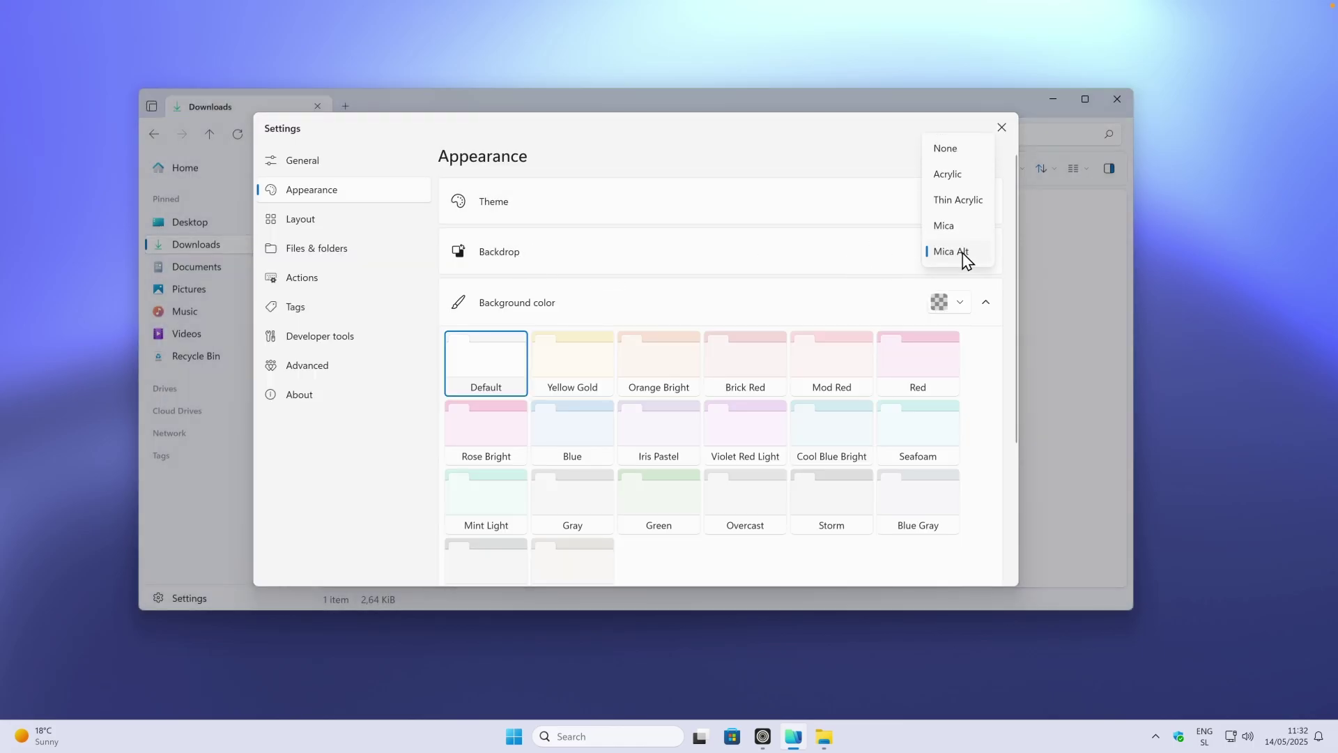
click(949, 174)
click(1002, 129)
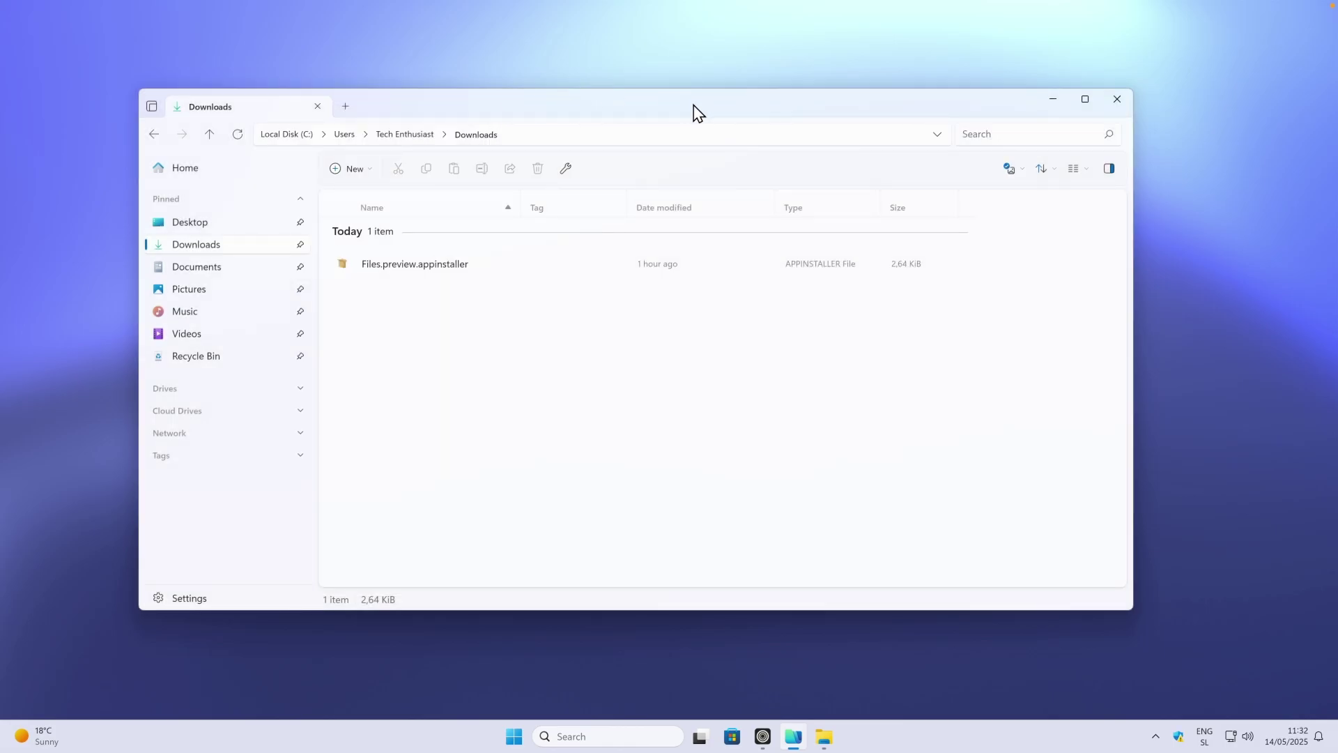
- Set the window background colour to Blue in the Appearance settings
click(192, 597)
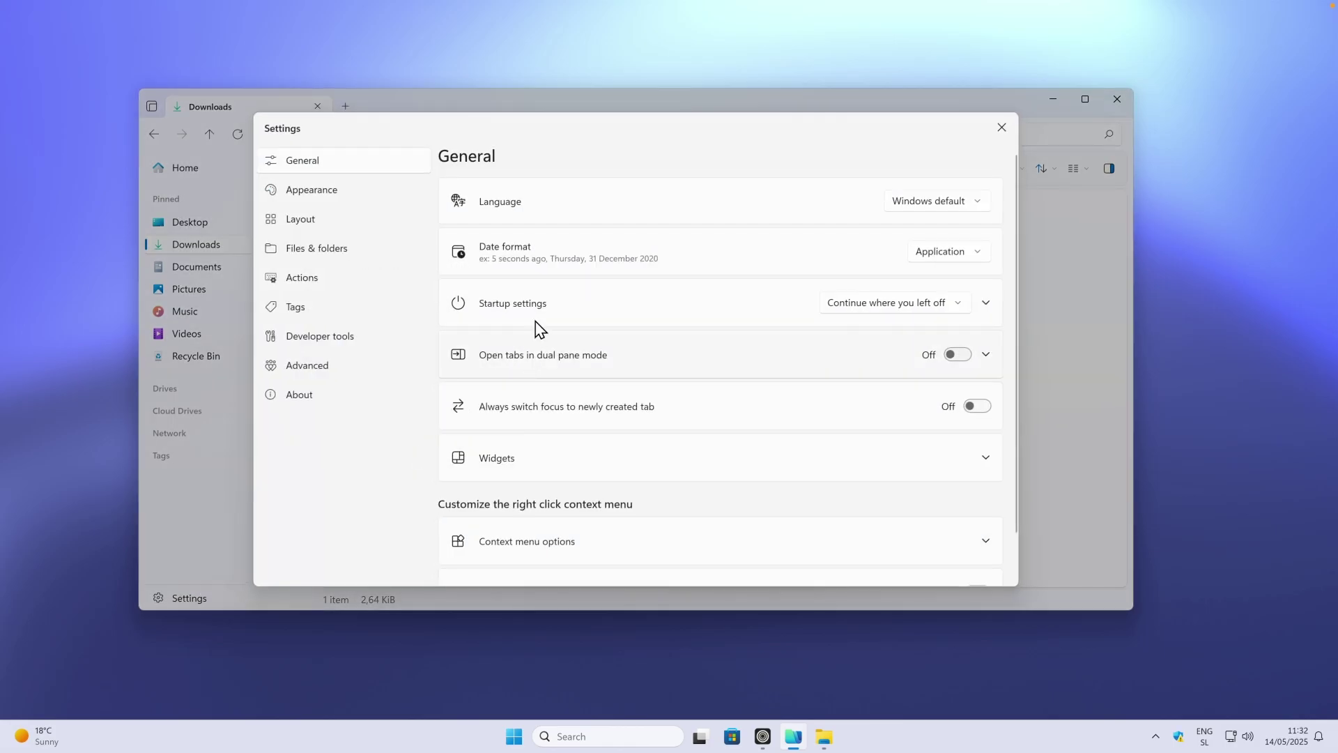
click(366, 195)
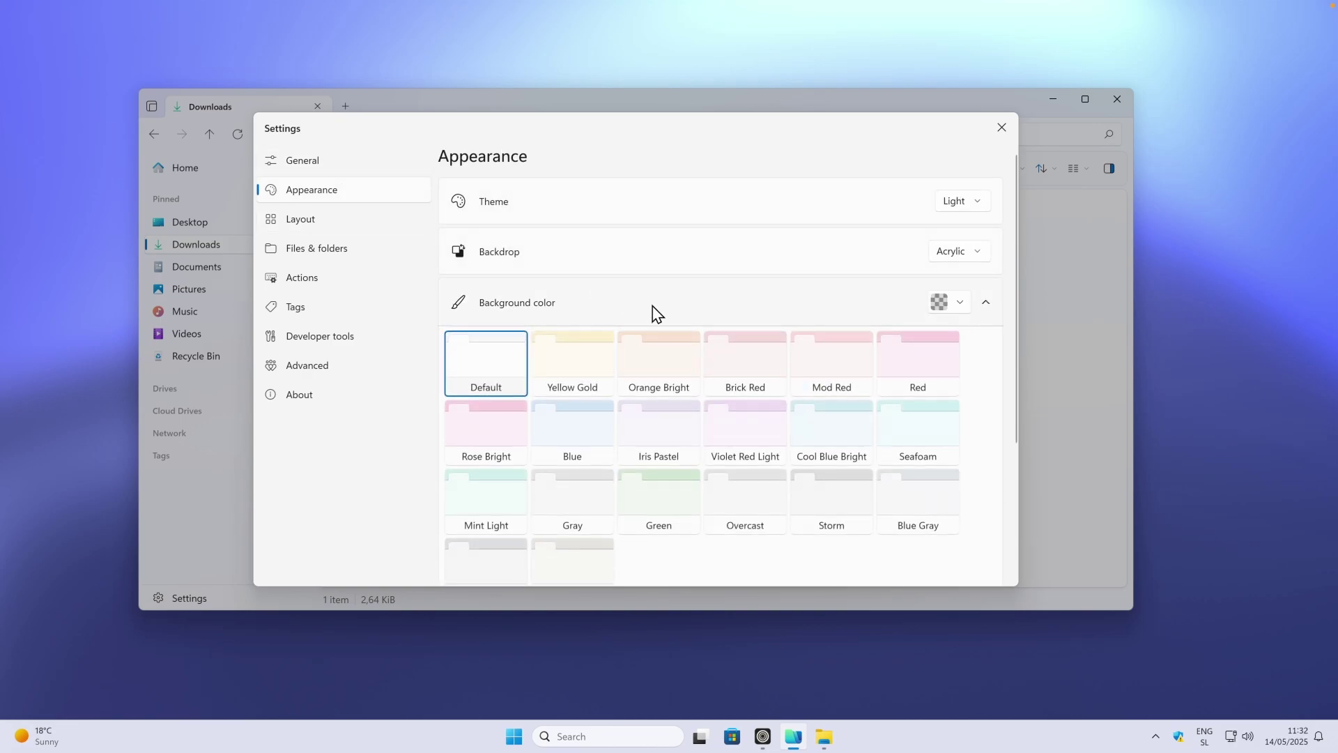
scroll(704, 311, down, 3)
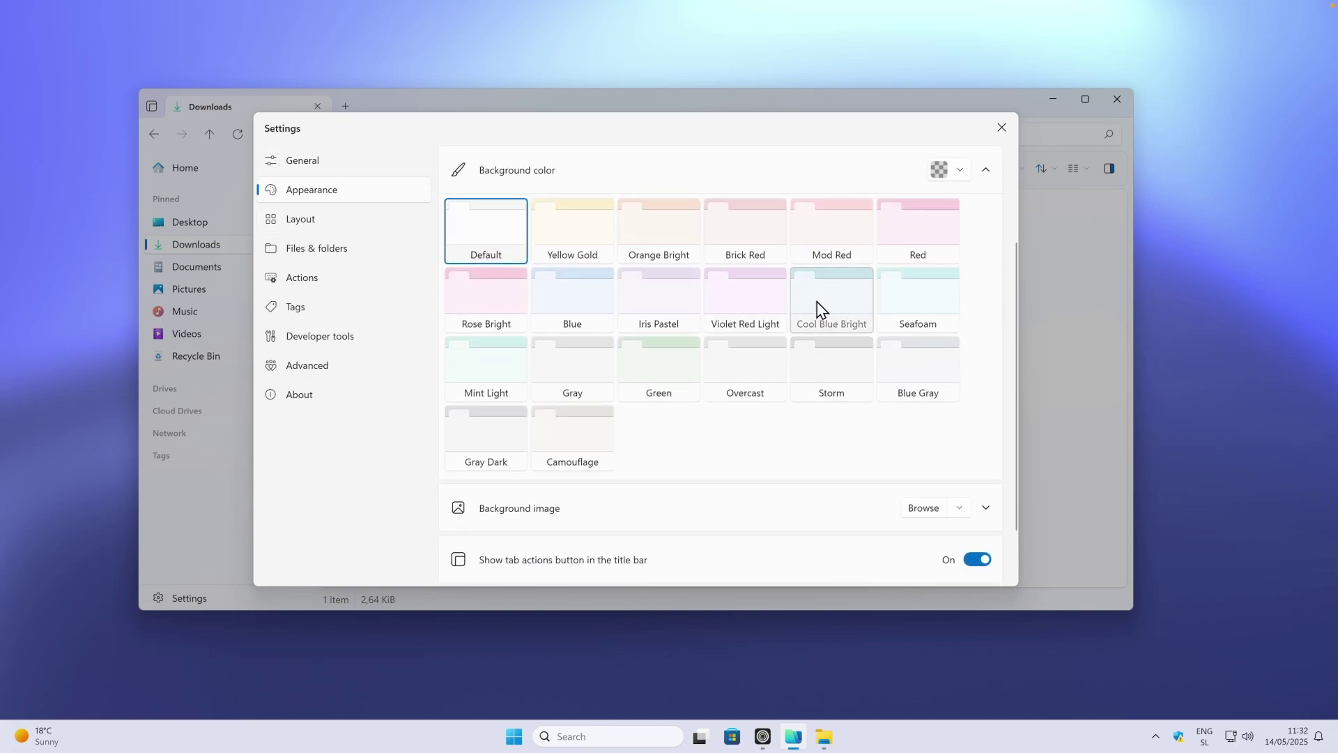
click(610, 291)
- Enable the address-bar home button under Toolbars and use it to reach the Home page
scroll(641, 348, down, 1)
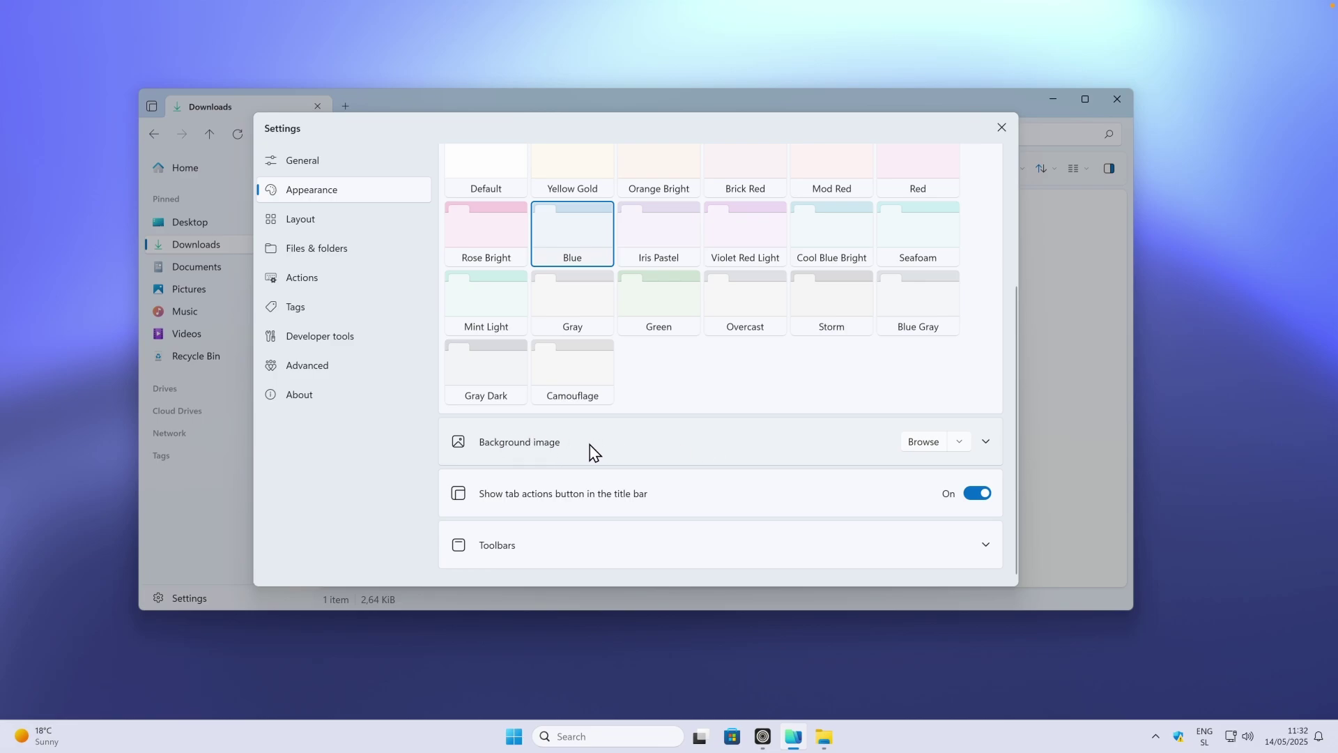
click(675, 547)
scroll(680, 516, down, 1)
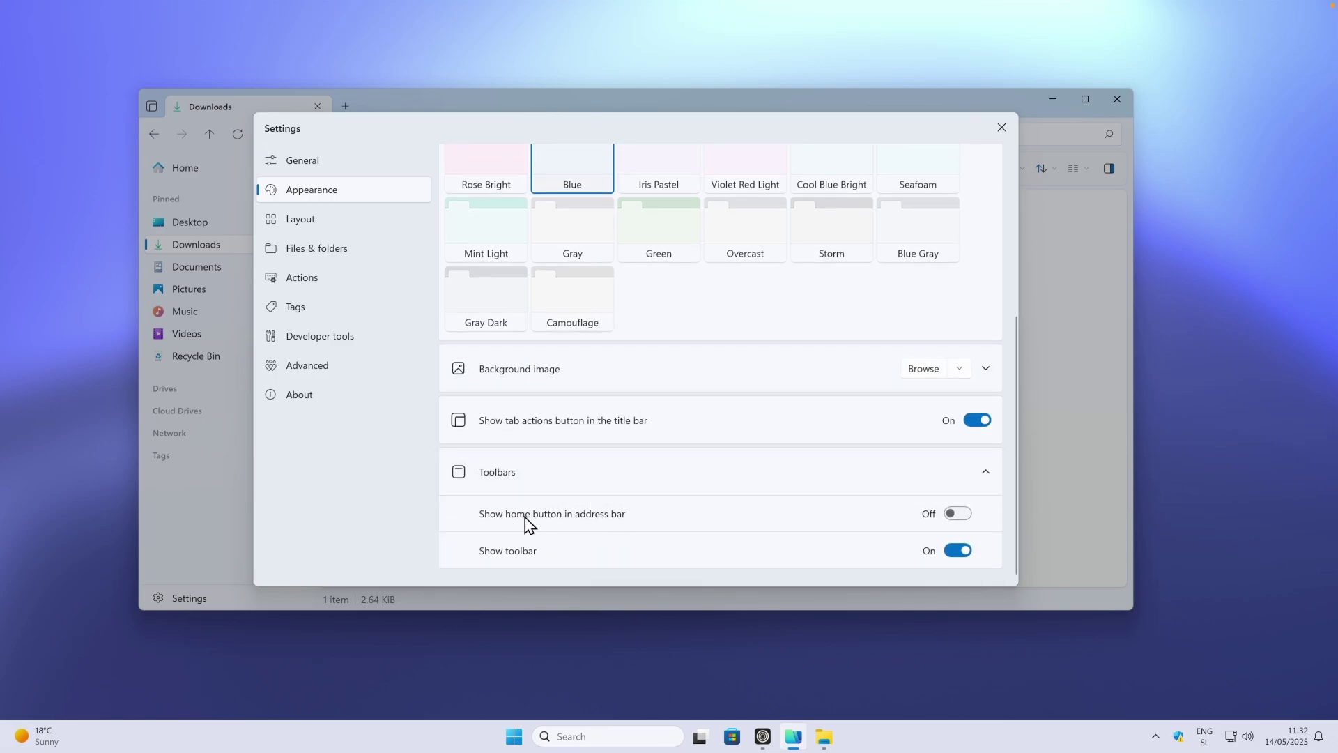
click(956, 514)
click(1001, 127)
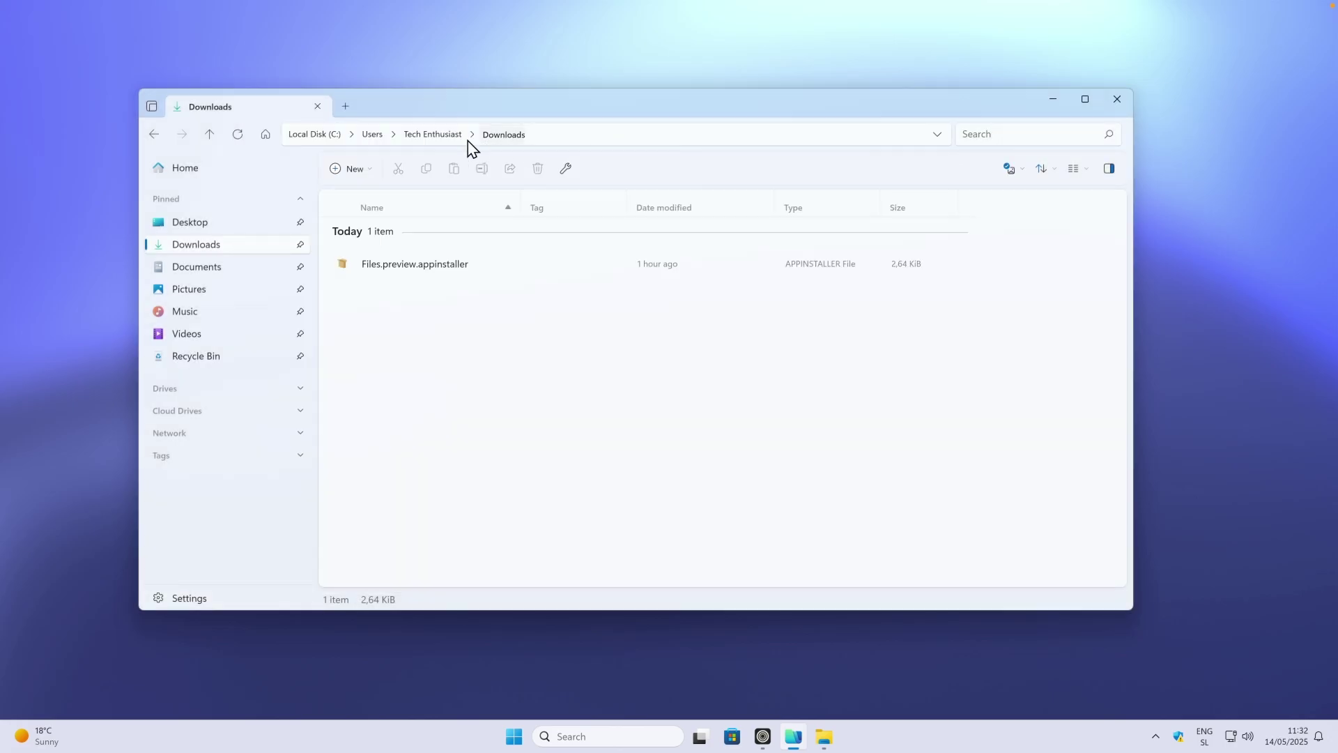
click(267, 135)
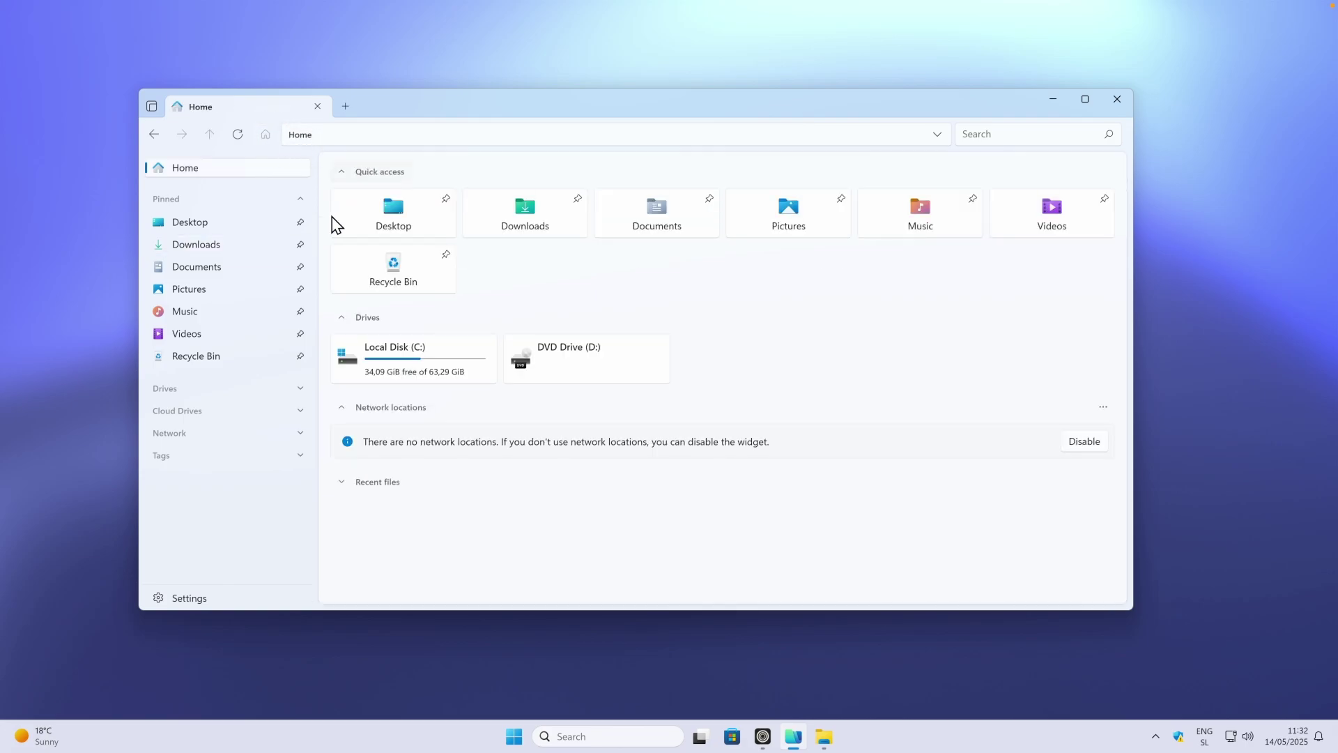
- Set the default layout type to Details and view Downloads with the installer file selected
key(ctrl+comma)
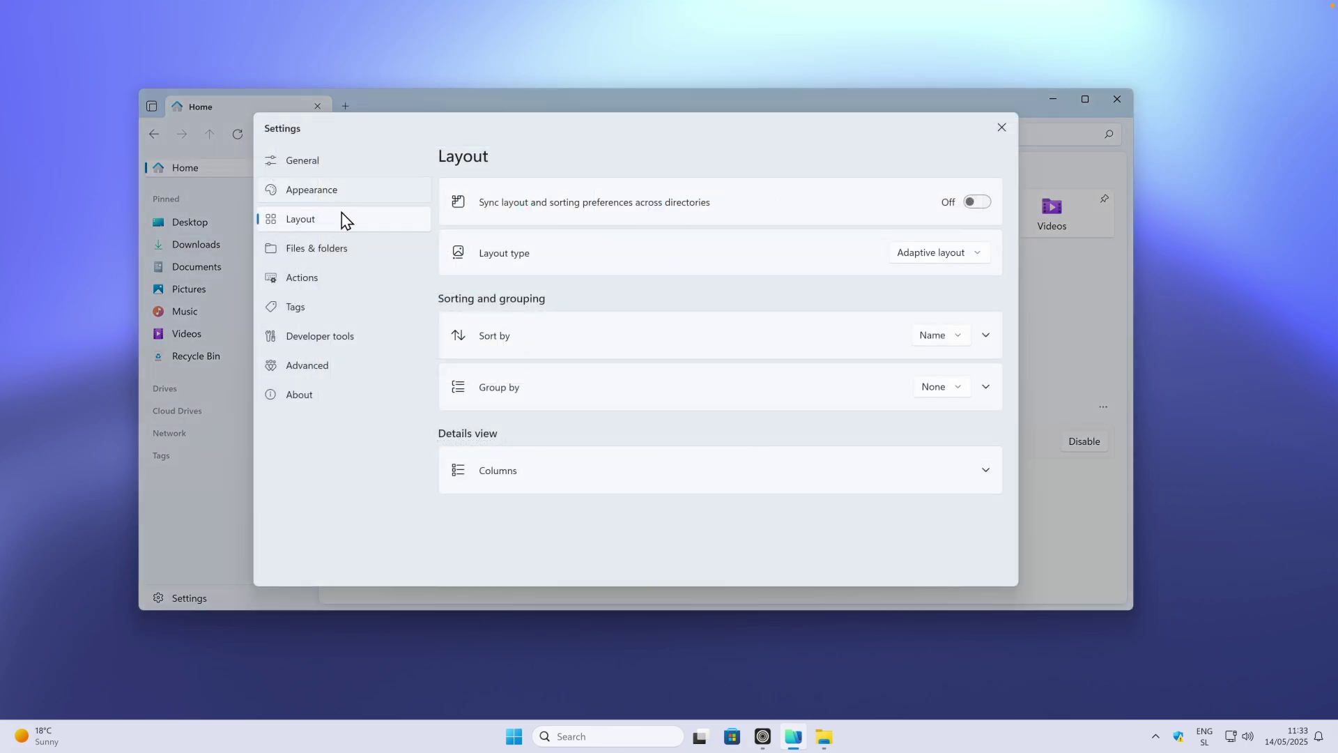
key(Up)
click(374, 223)
click(936, 256)
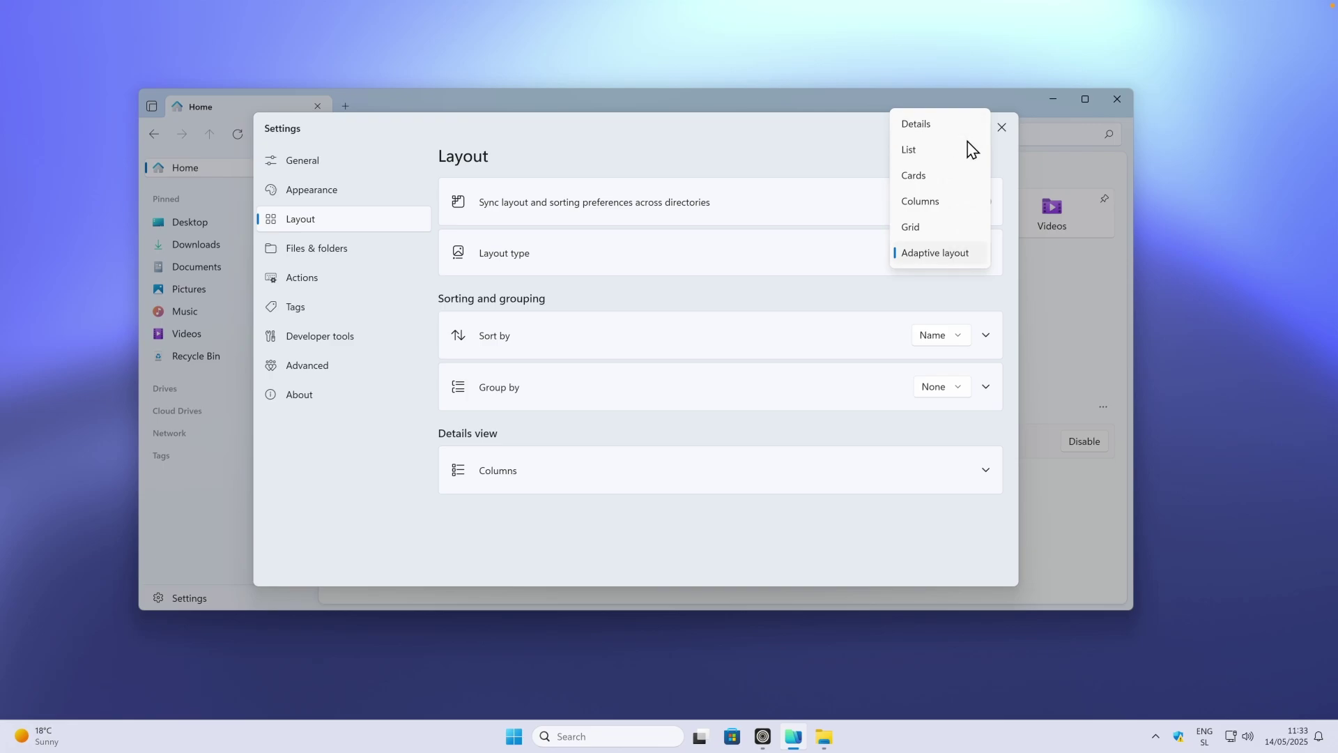
click(944, 124)
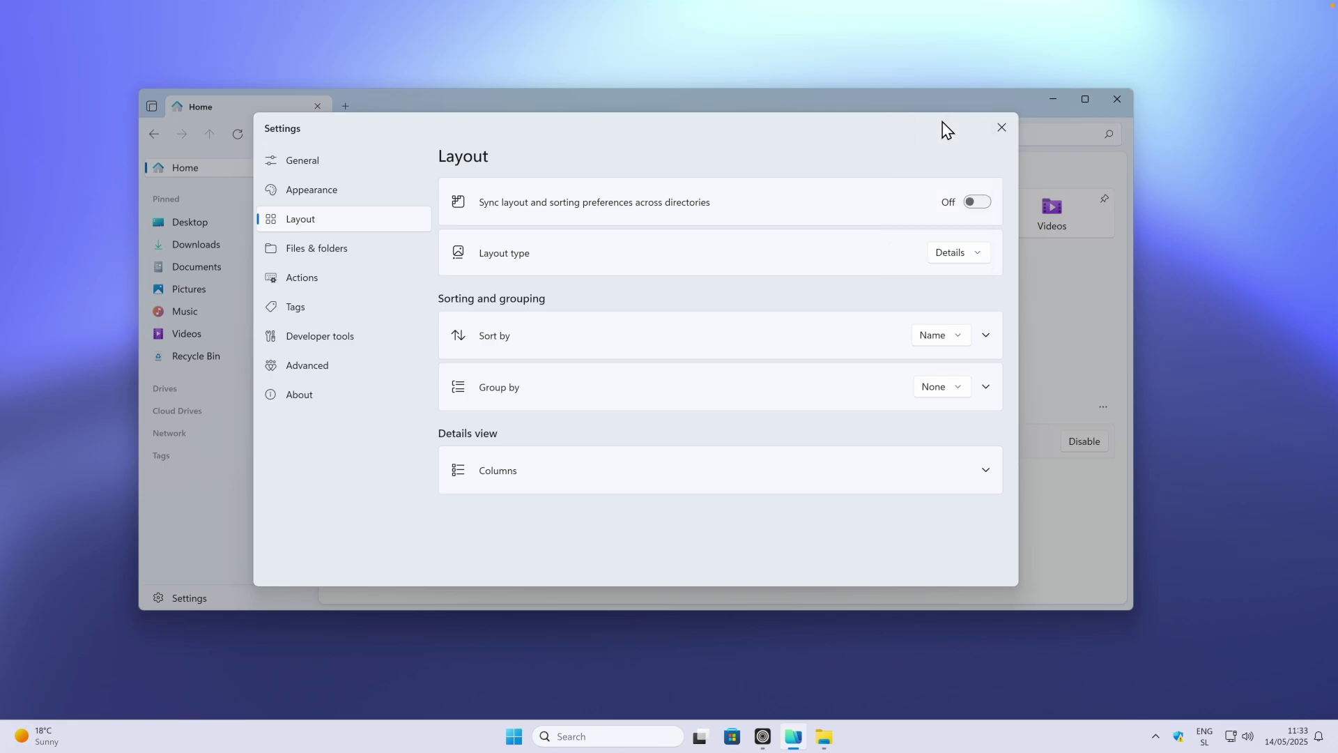
click(959, 252)
key(Escape)
key(Escape)
click(218, 246)
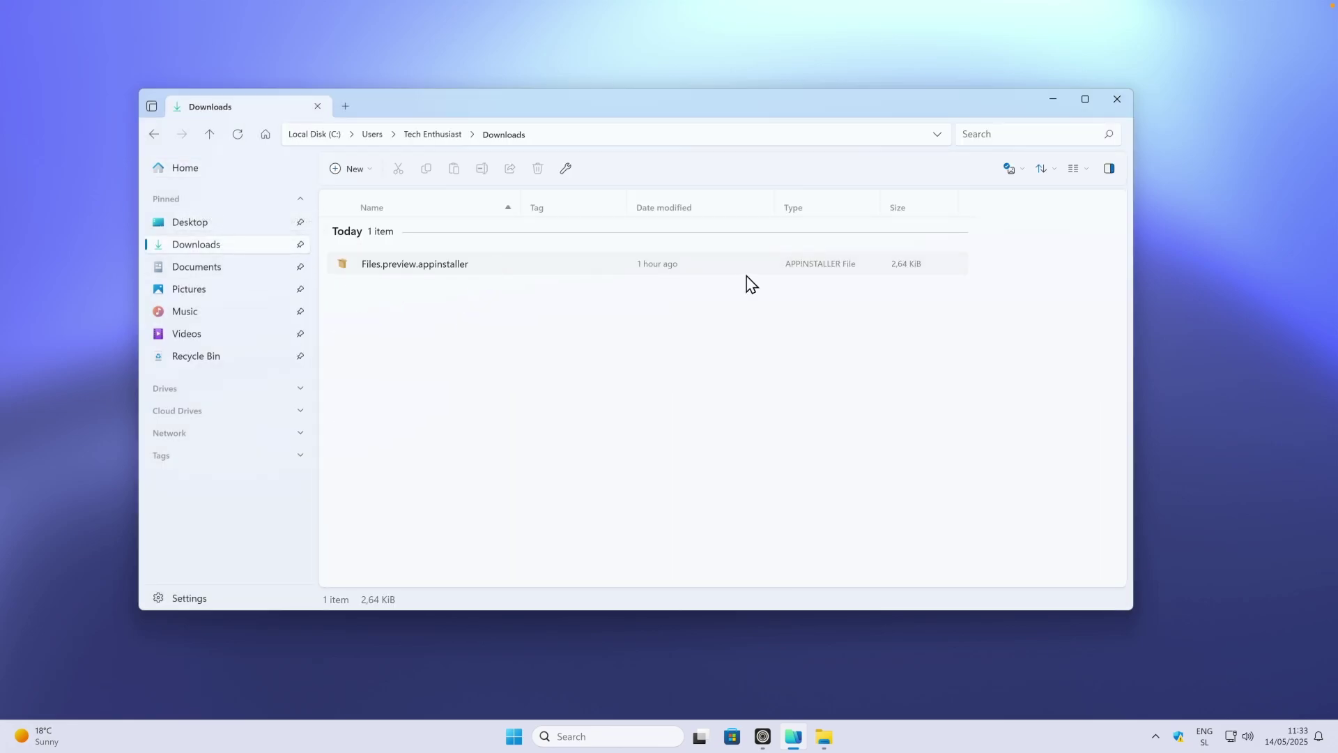
click(665, 263)
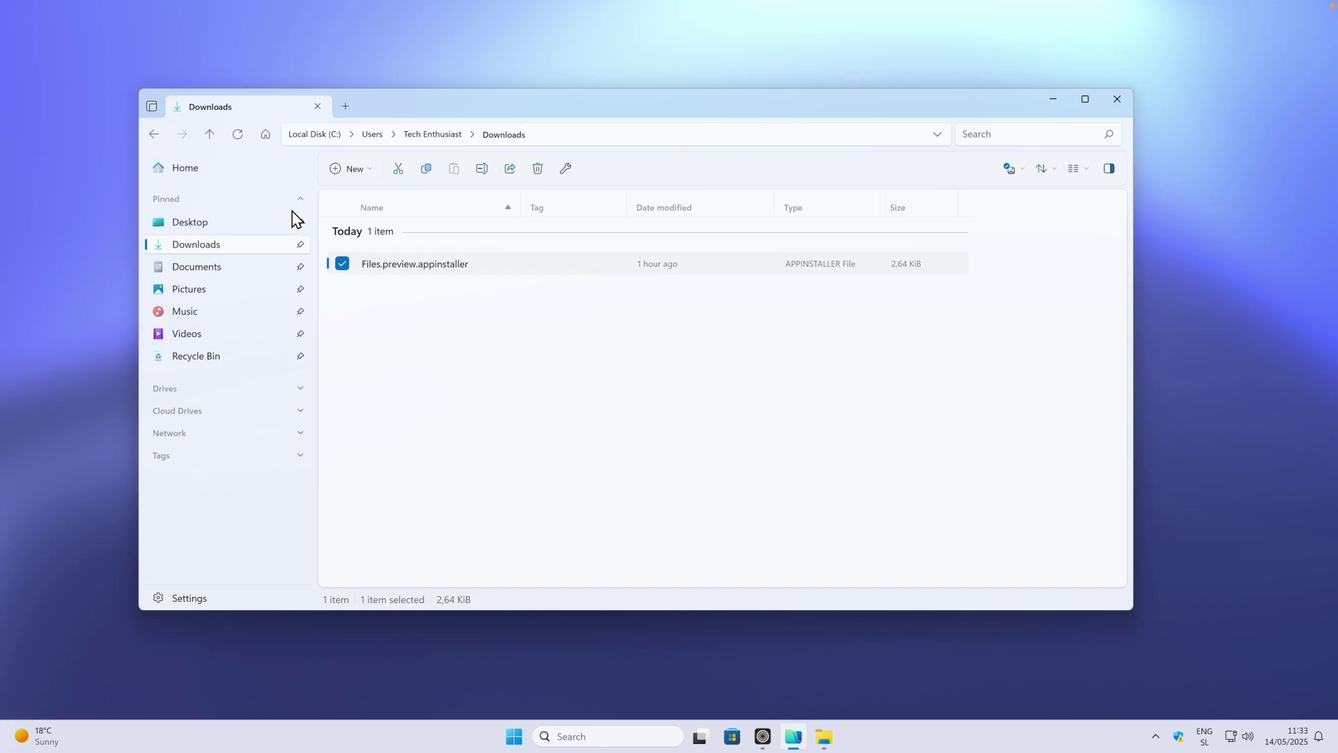
- Change the default layout type to Grid and select the installer tile in Downloads
click(192, 598)
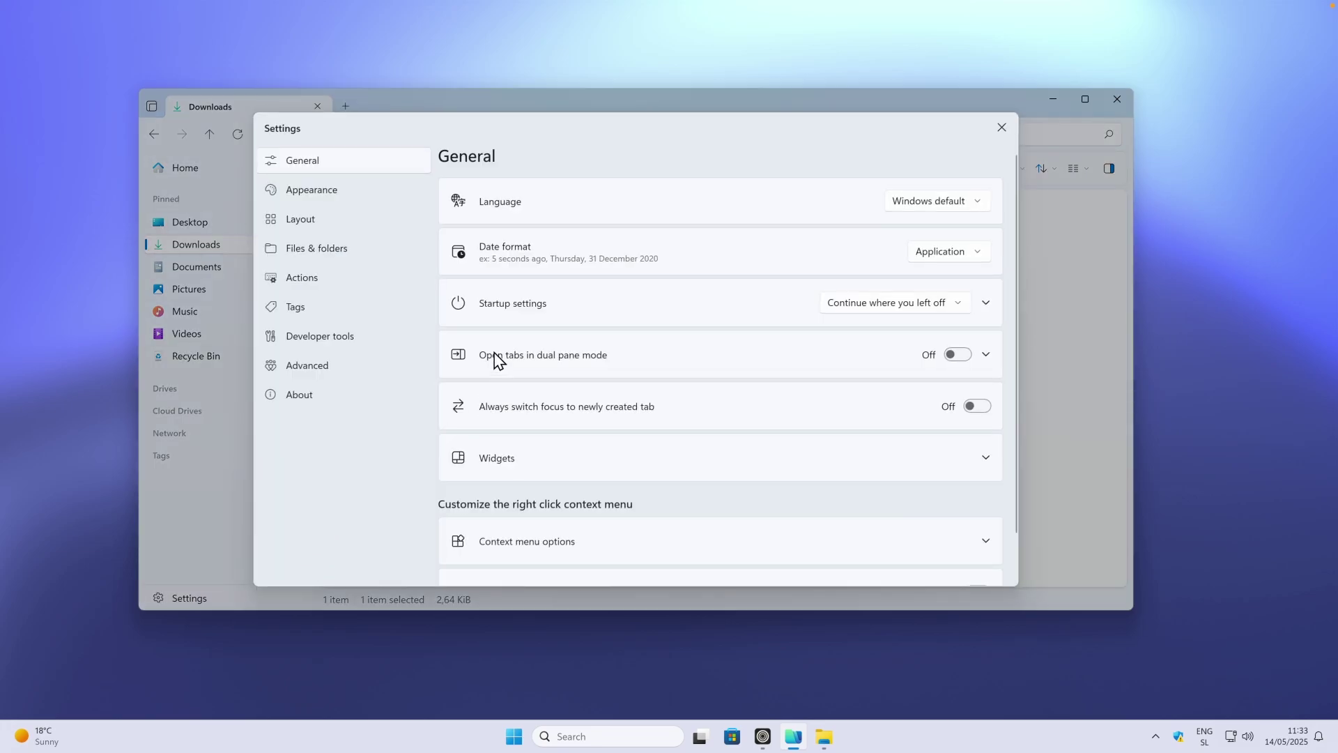
click(399, 223)
click(982, 260)
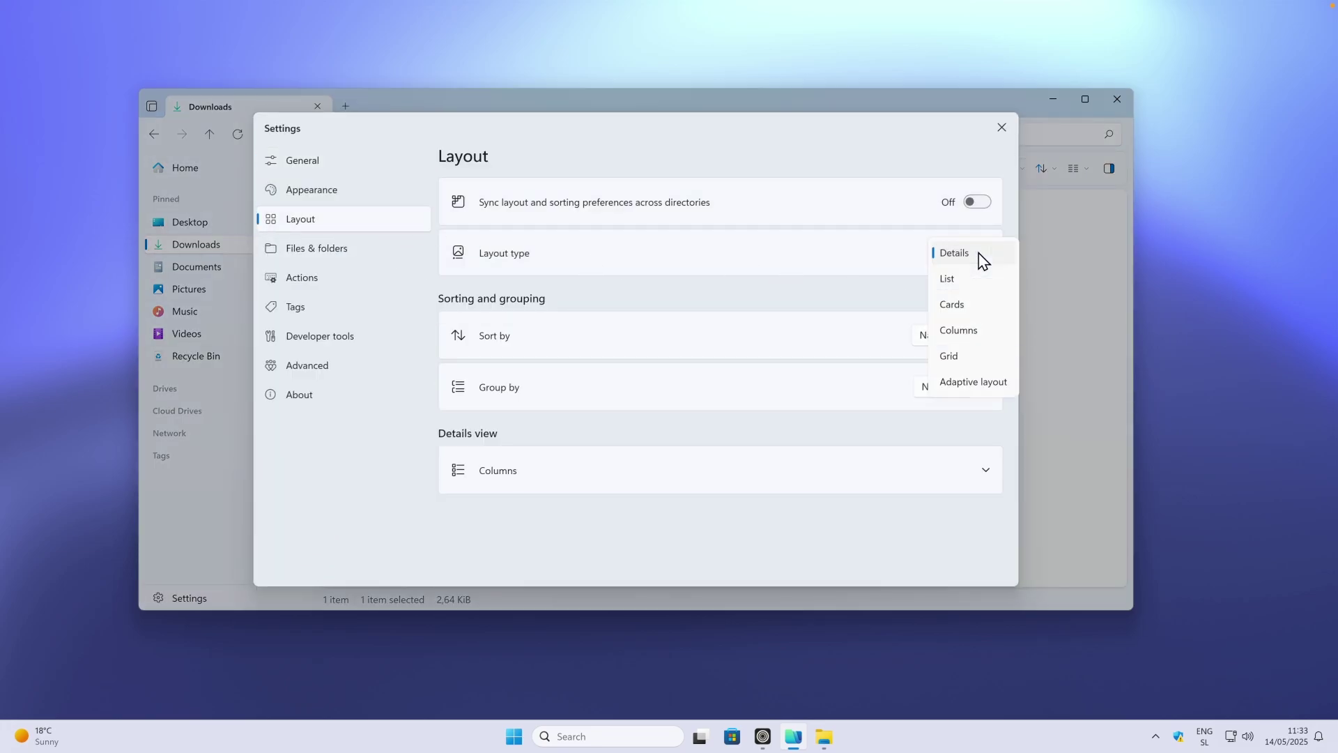
click(971, 357)
click(1001, 127)
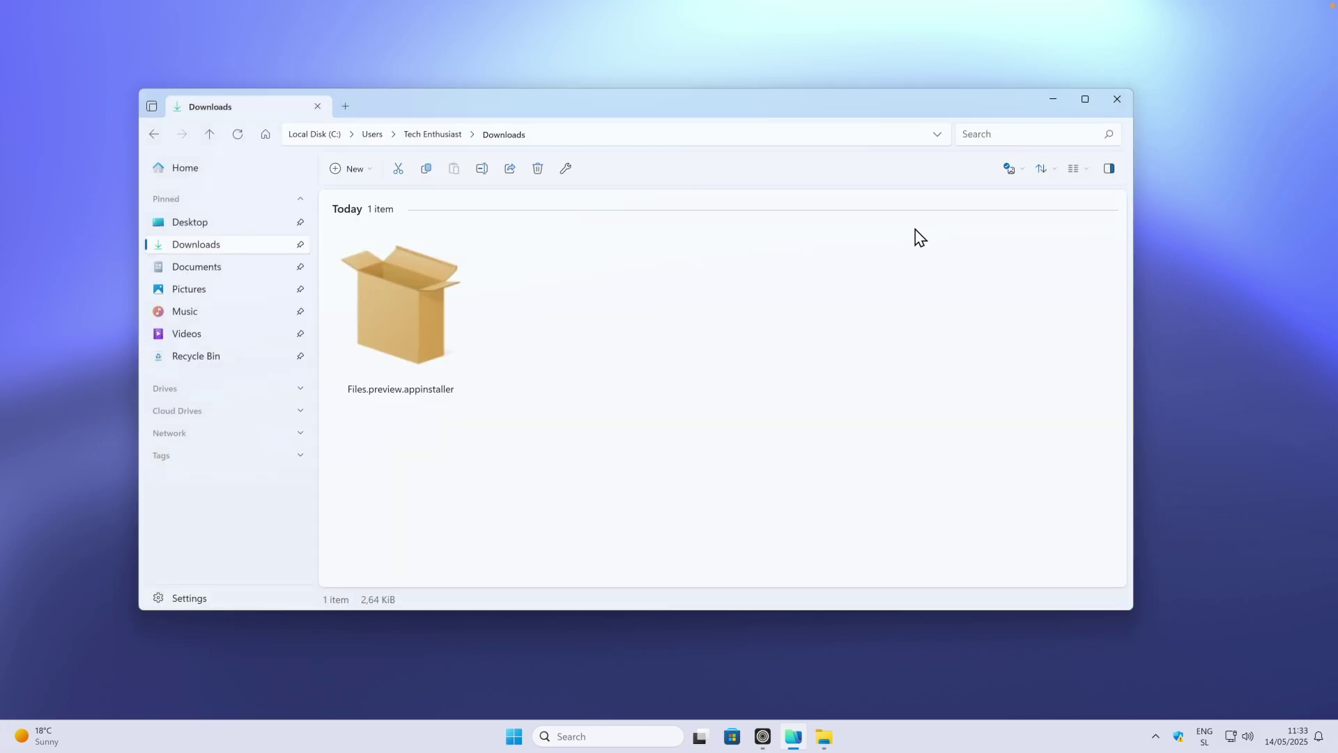
click(448, 307)
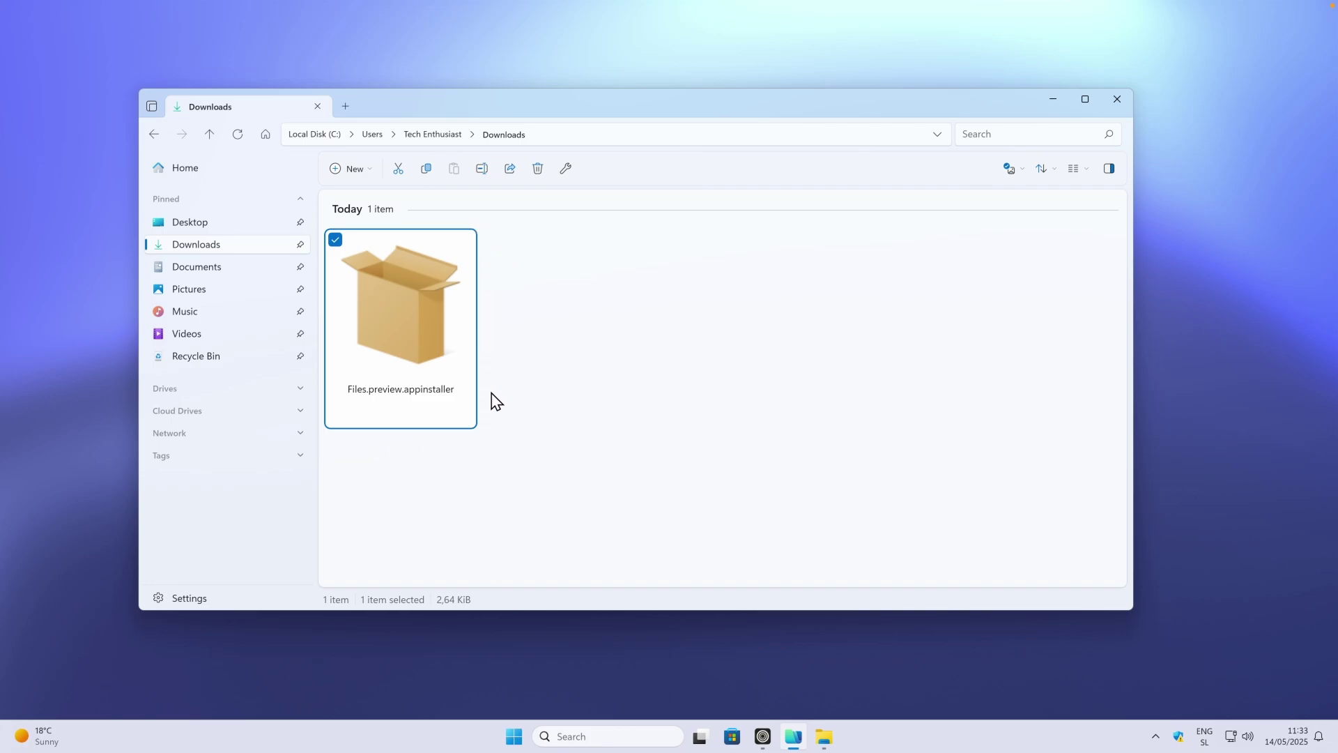
- Open Files & folders settings and expand the Hidden items and Opening items options
key(ctrl+comma)
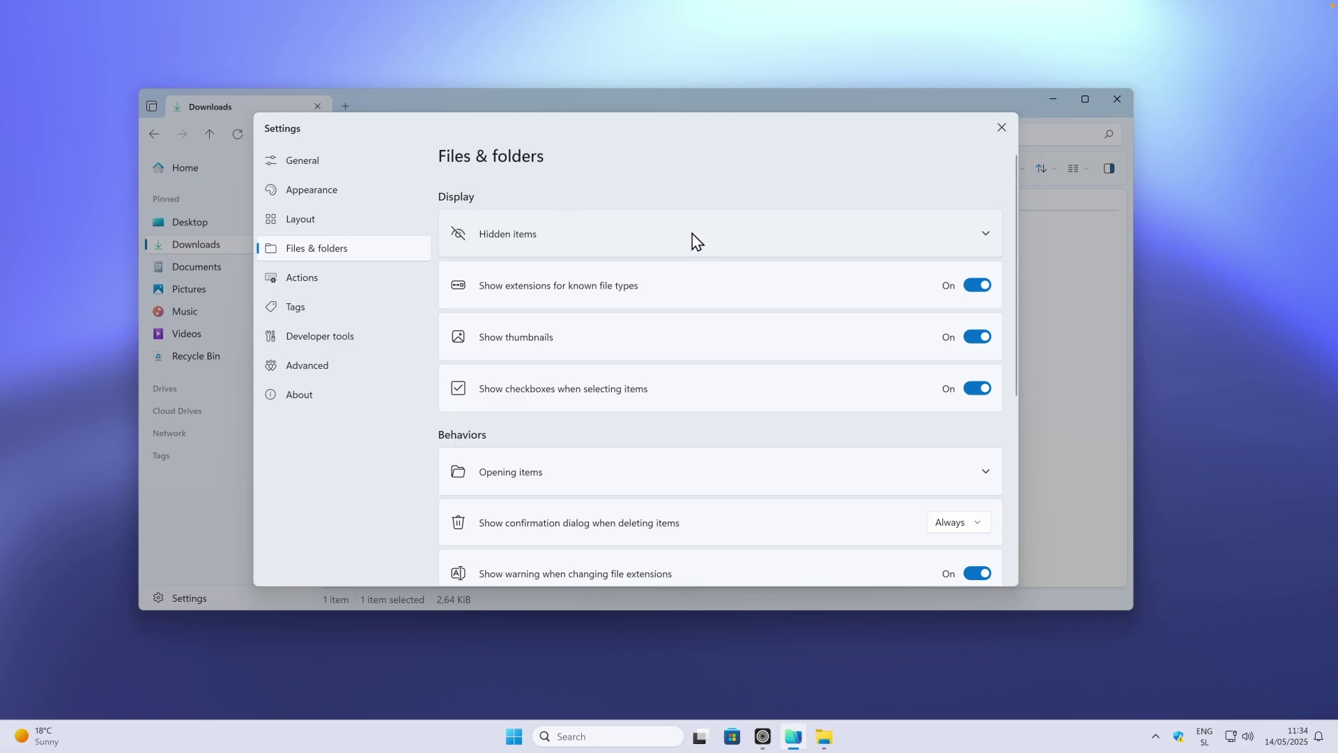
click(595, 244)
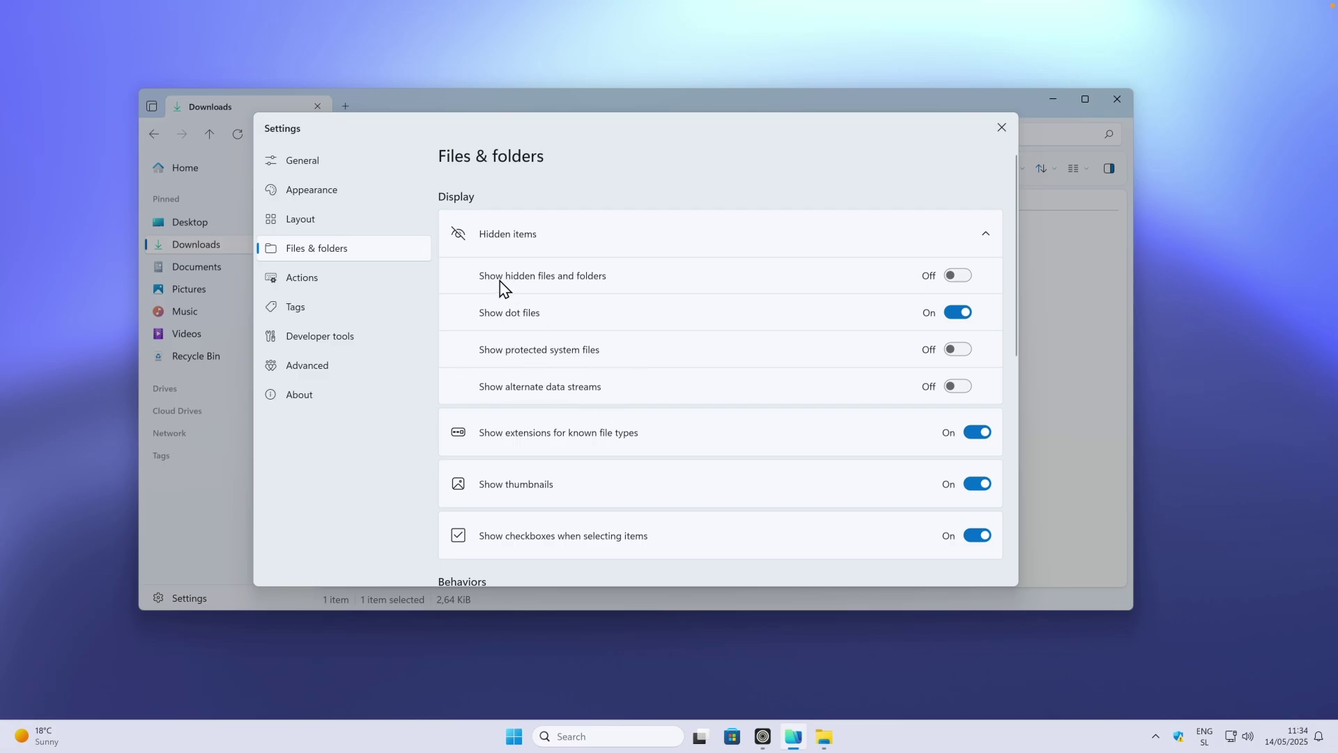
scroll(516, 286, down, 7)
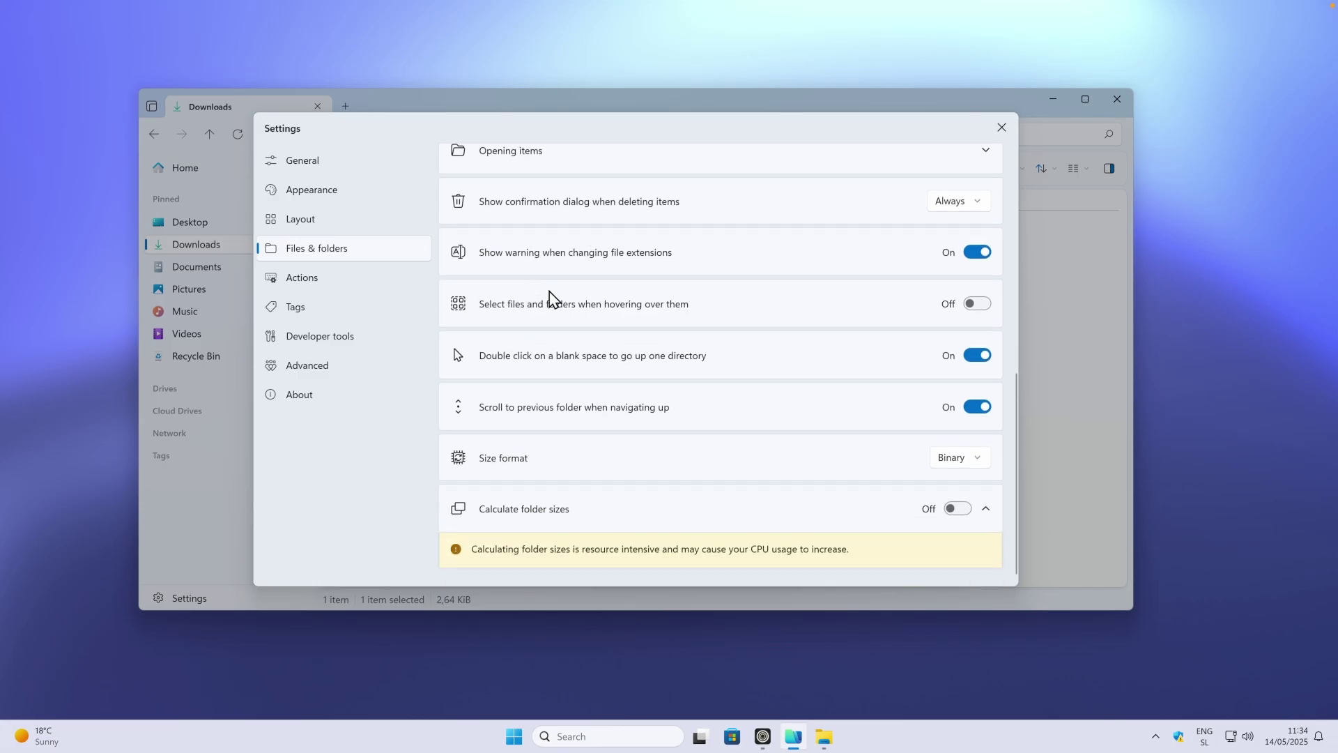
scroll(585, 328, up, 7)
scroll(599, 334, down, 7)
scroll(579, 219, up, 2)
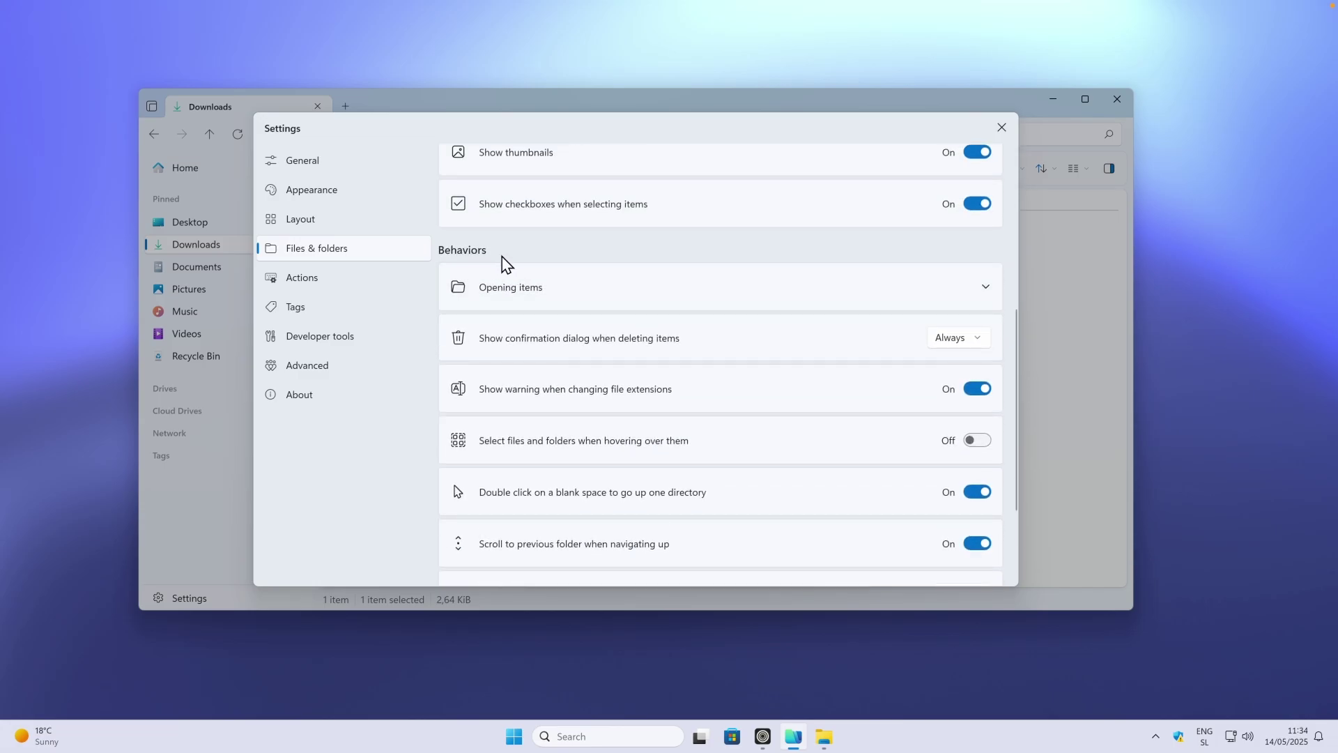
click(556, 301)
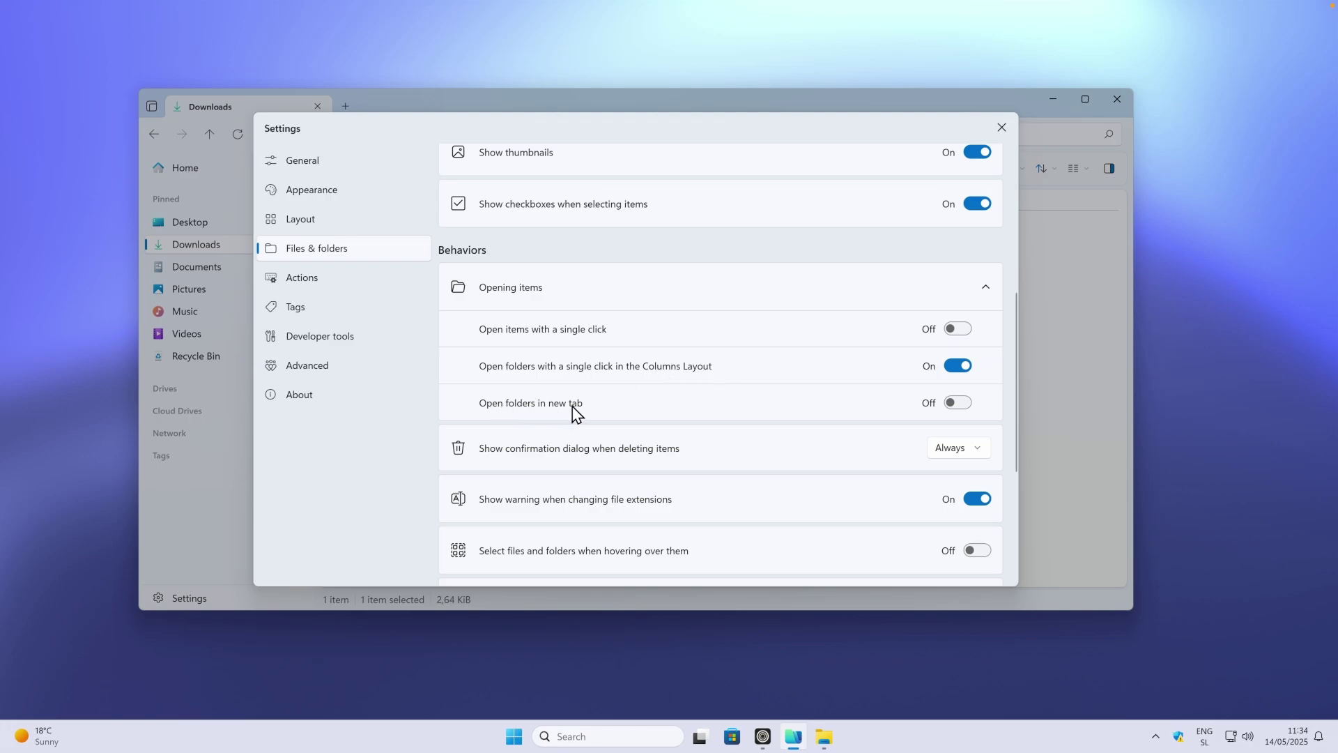
- Enable Open folders in new tab and single-click opening, then launch the appinstaller with one click
click(963, 406)
click(965, 330)
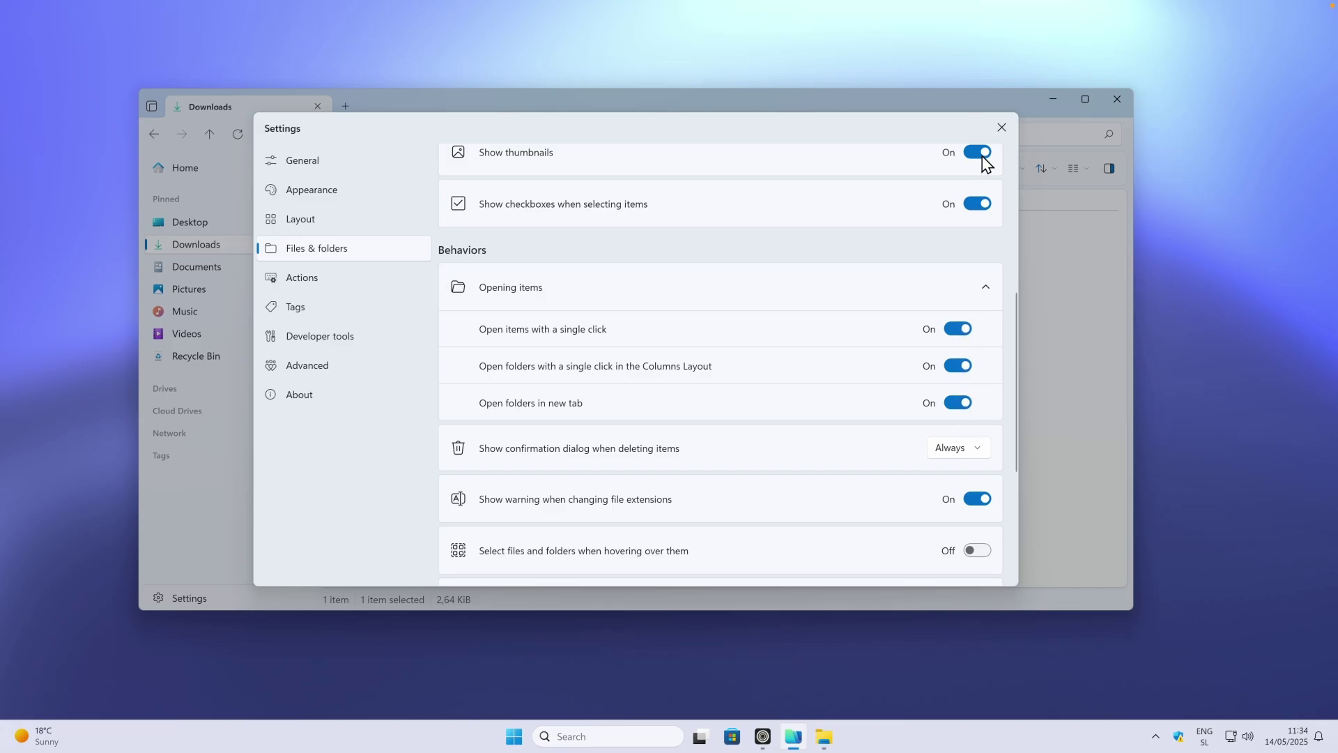
click(1002, 128)
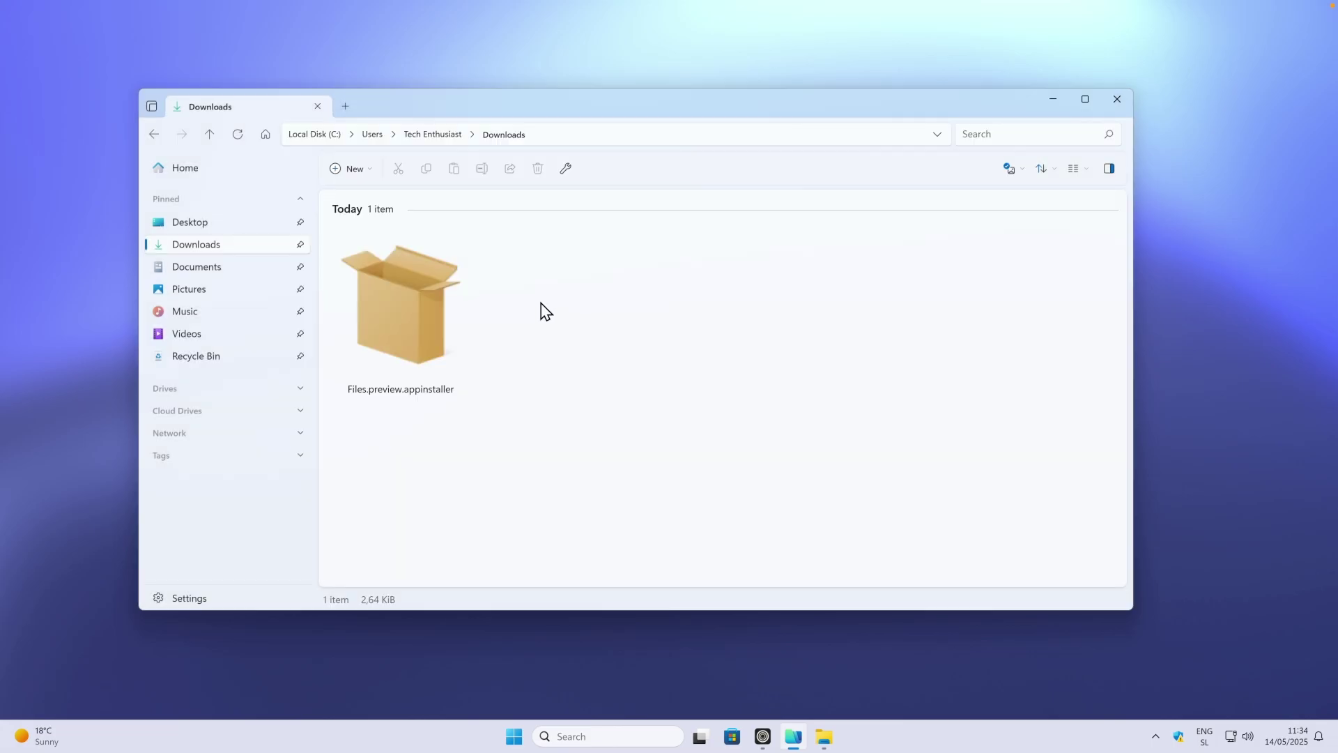
click(420, 312)
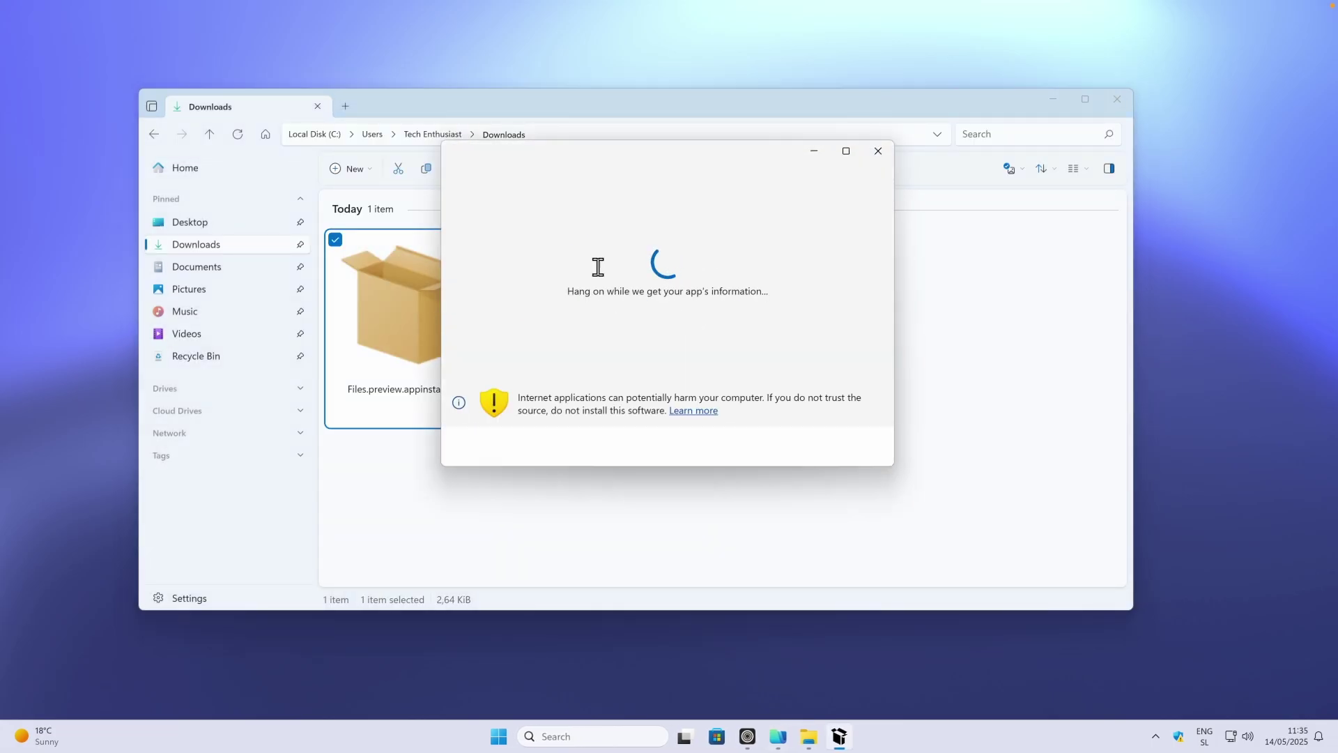
click(878, 151)
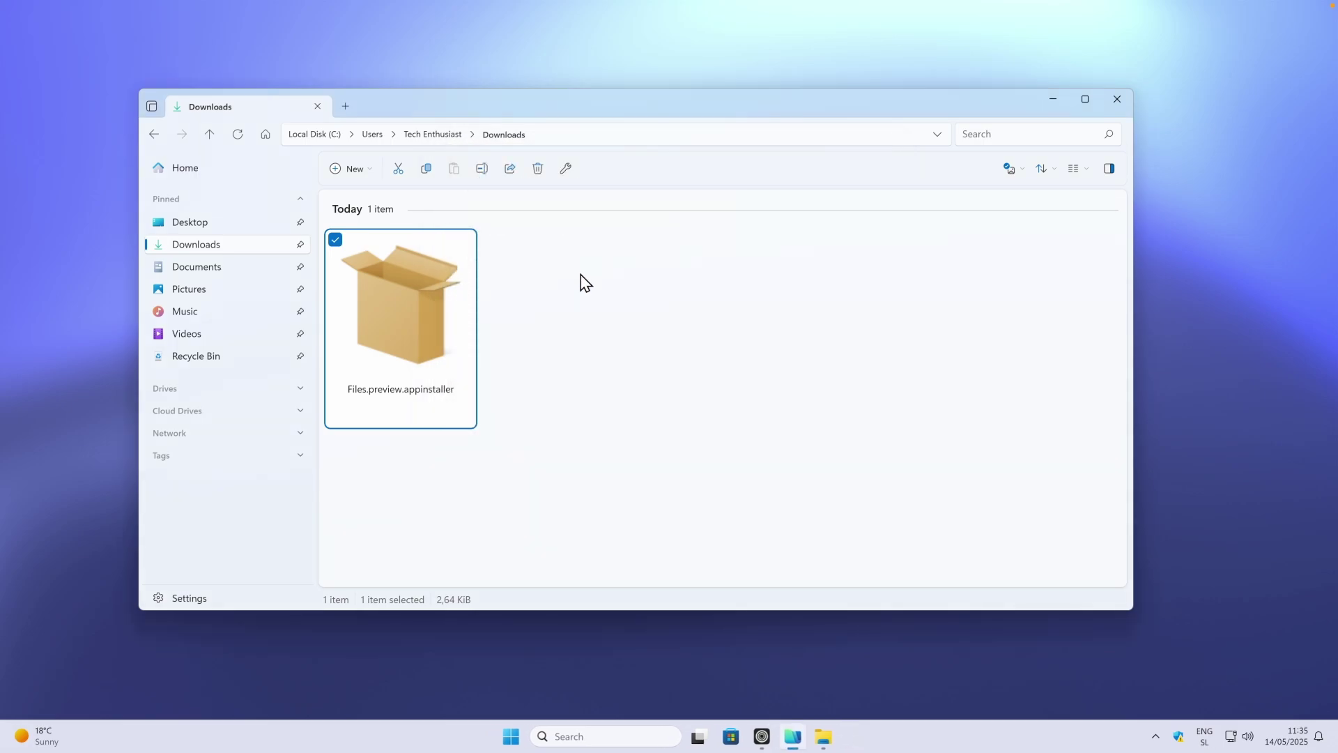
- Browse the Documents and Pictures folders, then return to the Home page
click(226, 272)
click(224, 293)
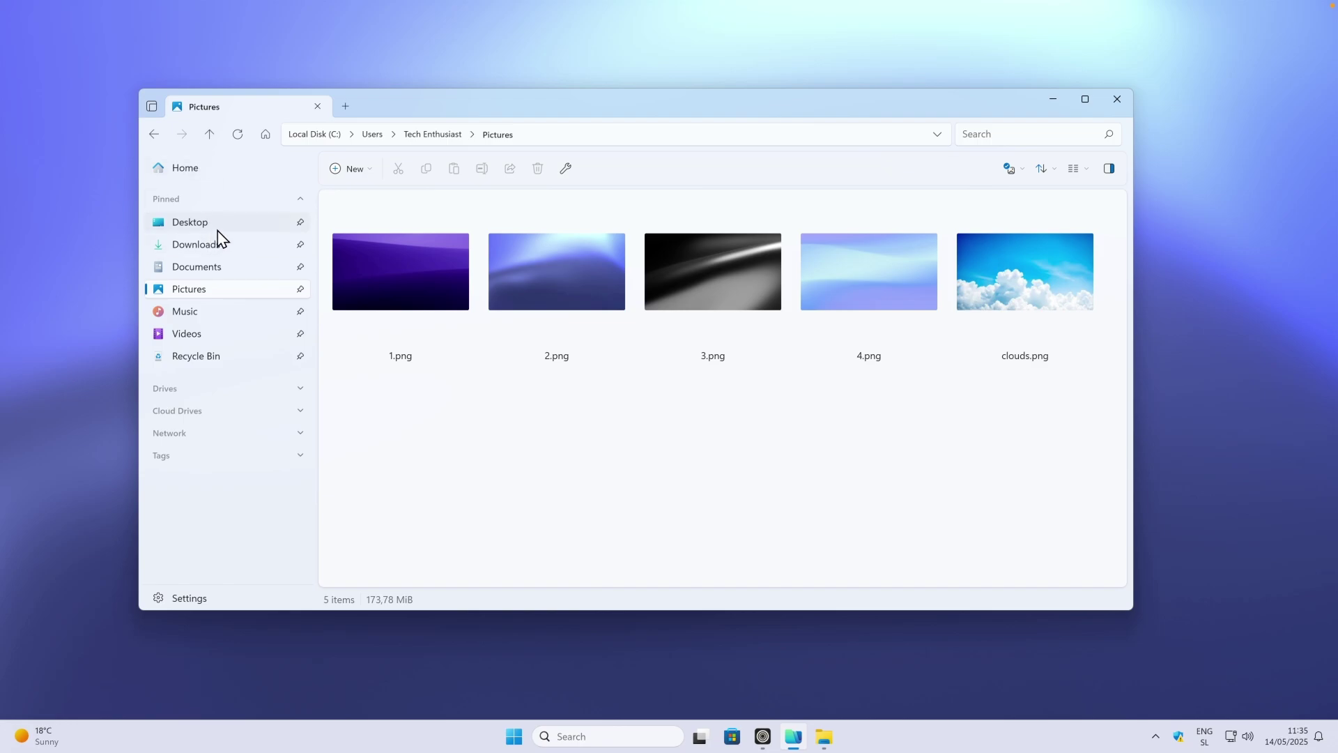
click(215, 173)
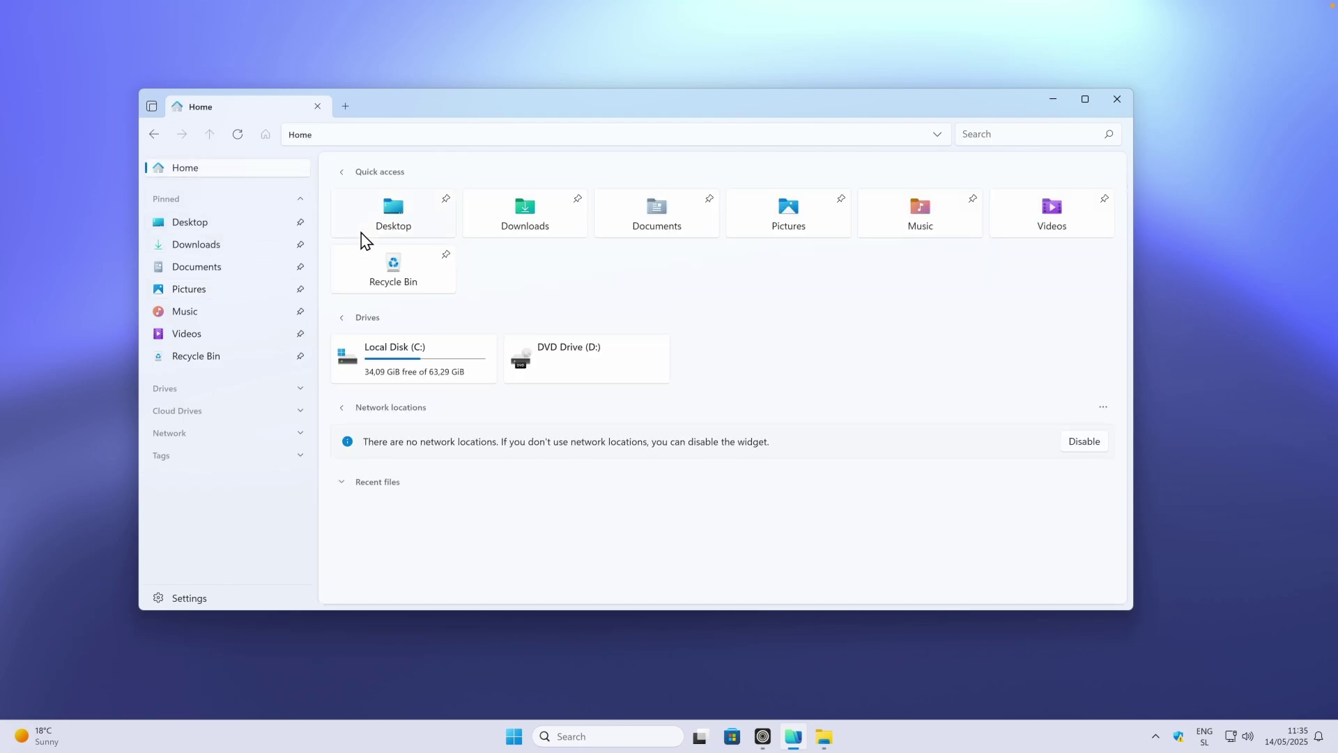
- Open Local Disk (C:), select PerfLogs, and open Program Files in a new tab
click(421, 367)
click(612, 382)
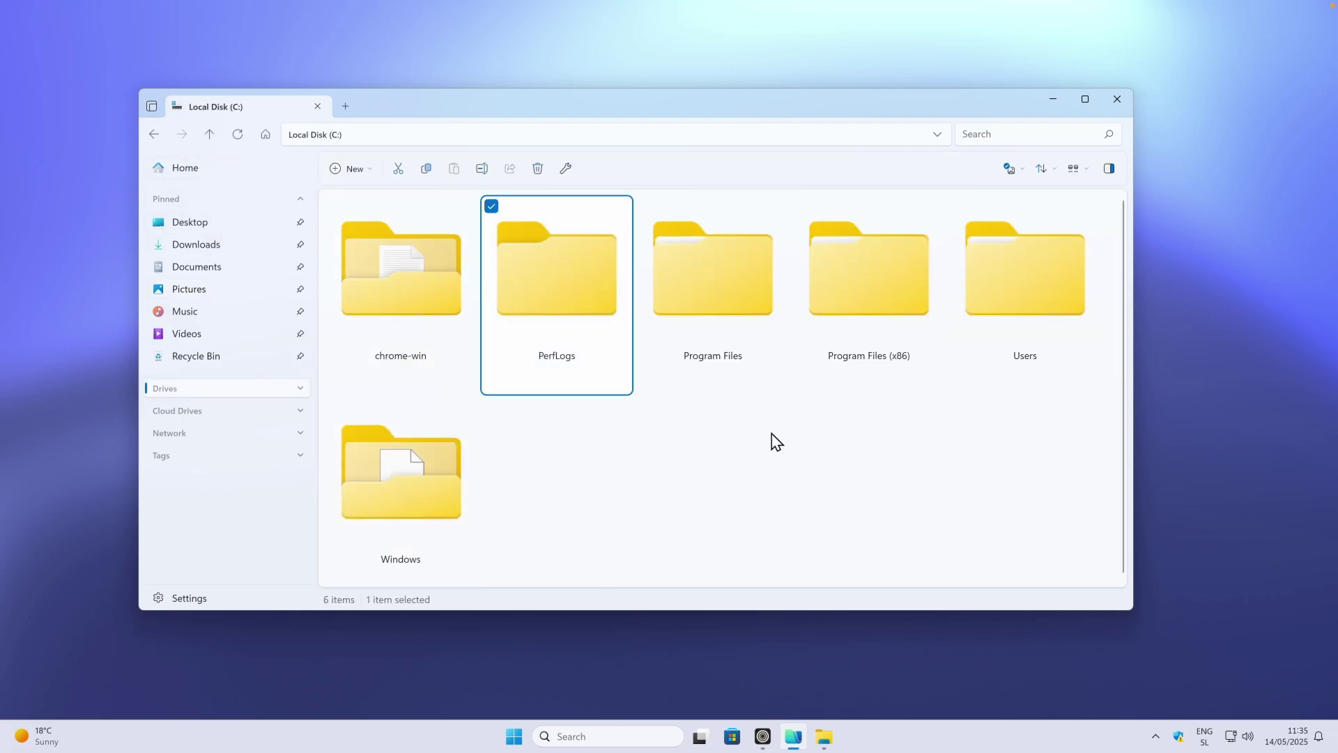
double_click(729, 287)
- Open Settings with Ctrl+comma, view the Size format choices without changing Binary, and go to Developer tools
scroll(680, 423, down, 3)
scroll(648, 348, up, 3)
key(ctrl+comma)
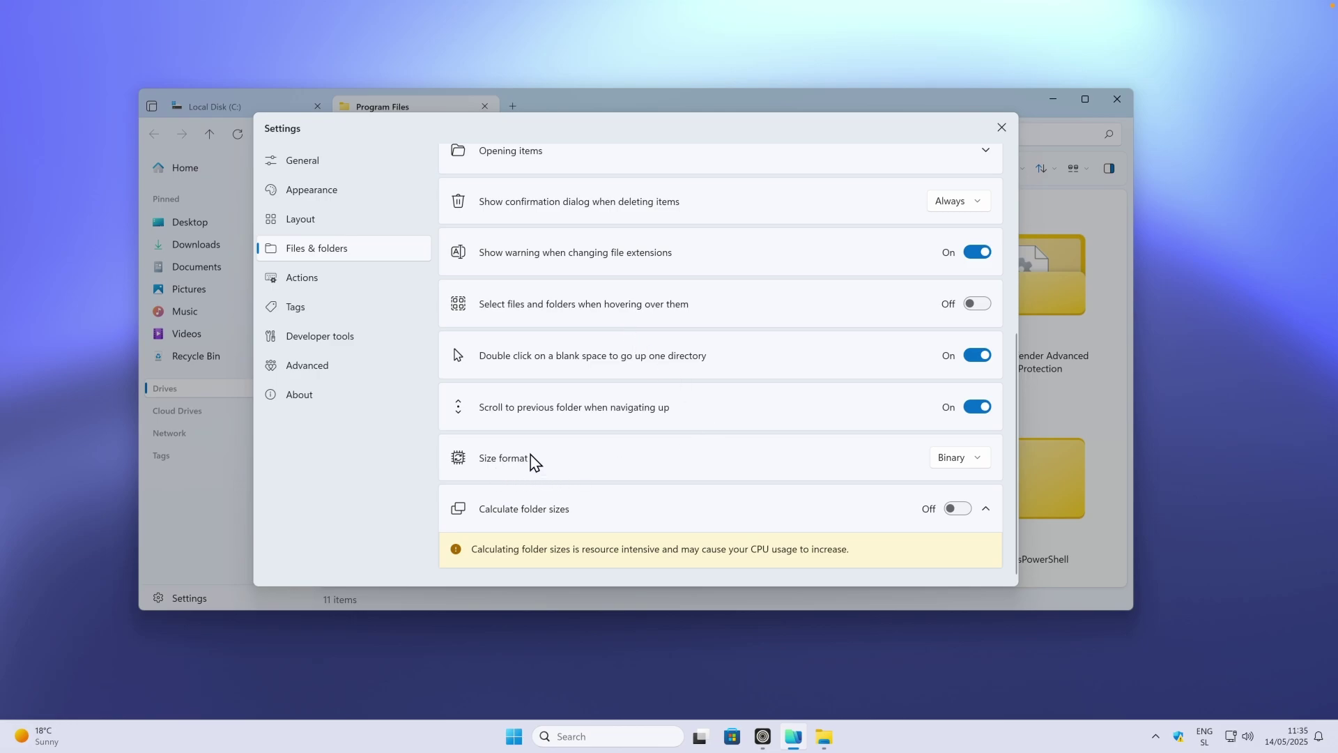
click(954, 462)
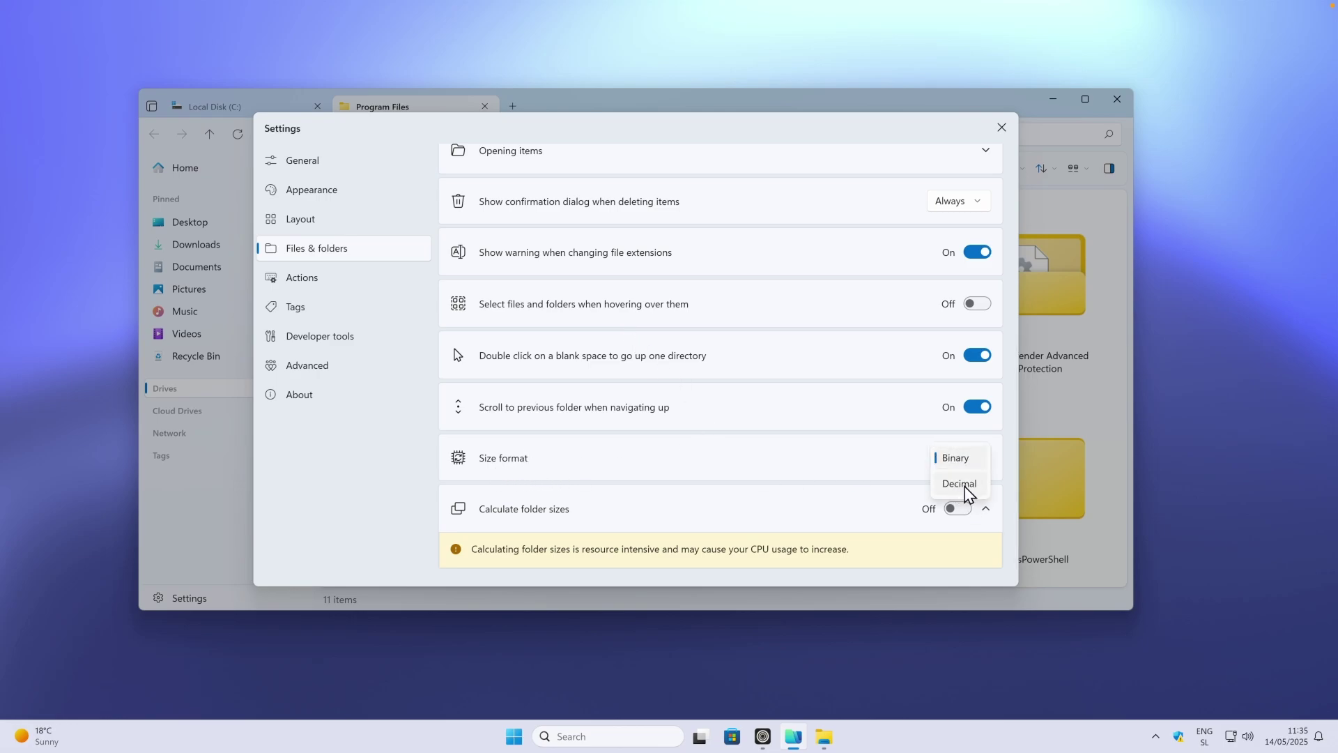
click(643, 449)
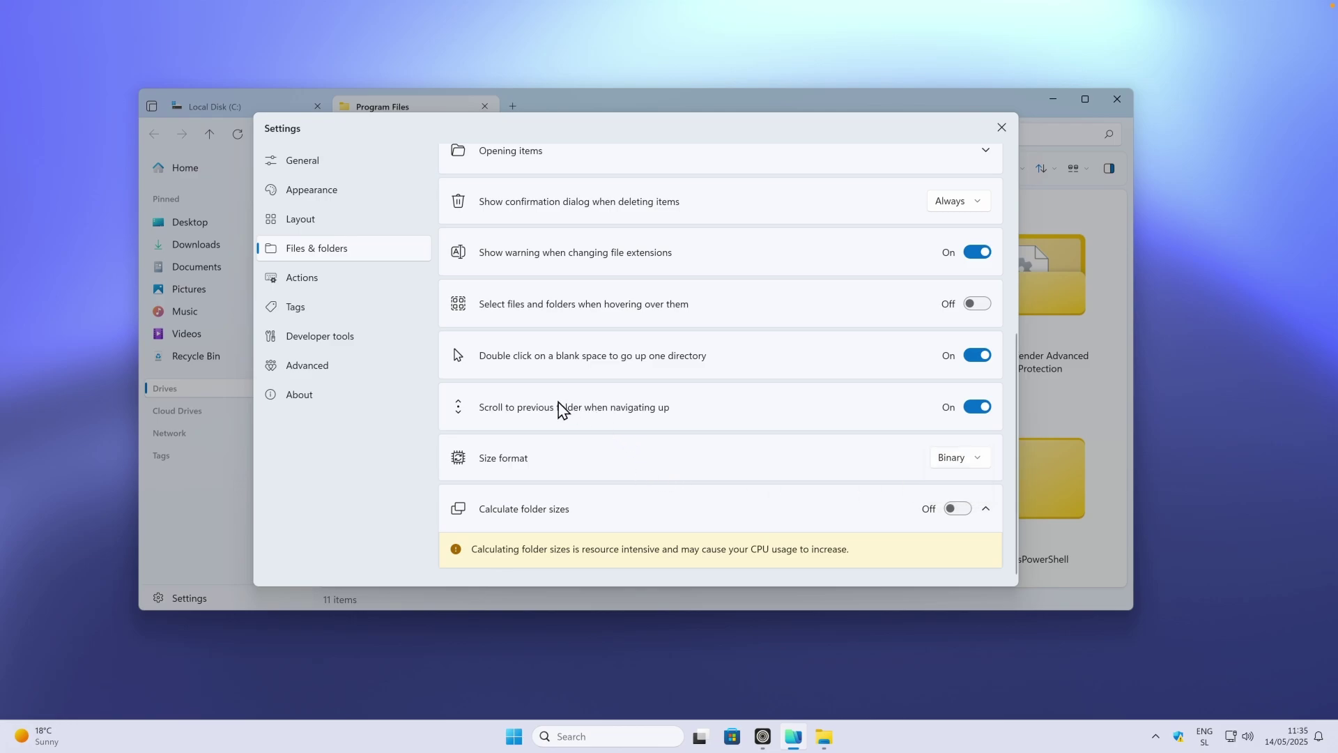
click(320, 336)
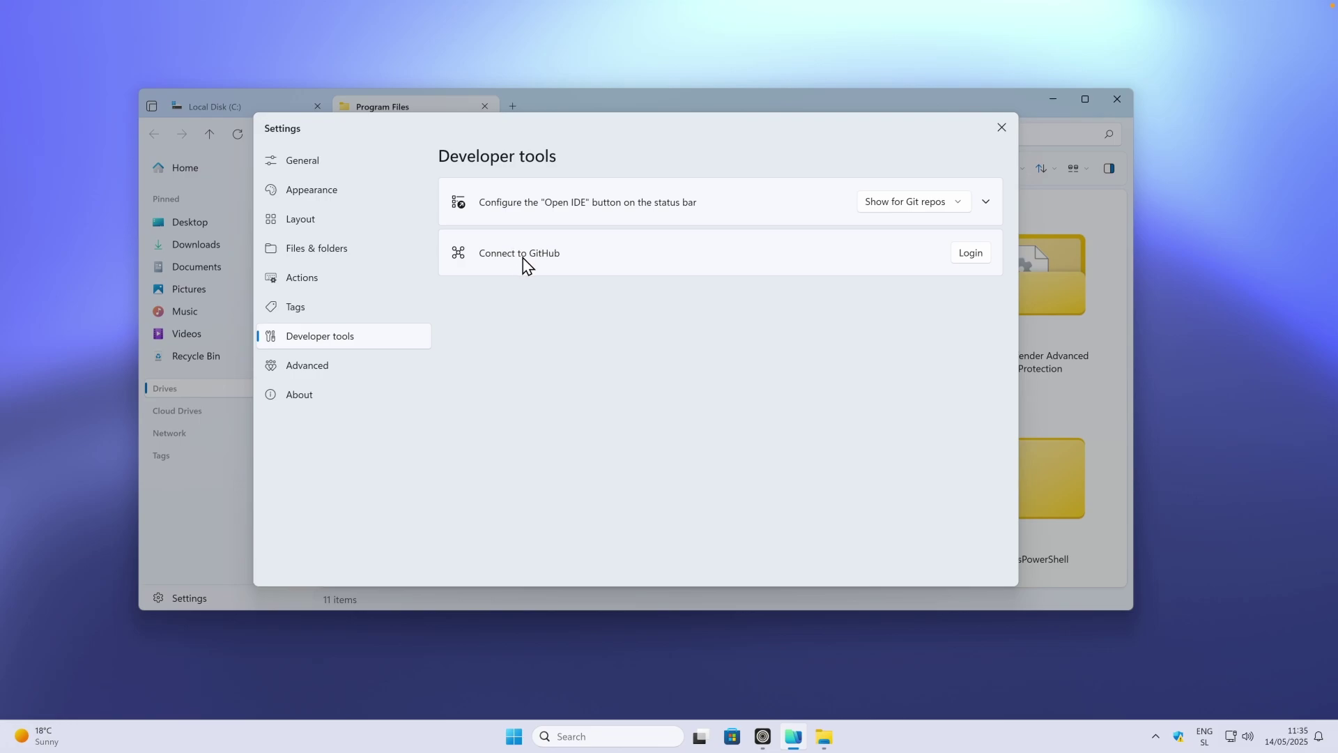
- Expand the Open IDE row to reveal its empty Name and Path or alias fields
click(624, 209)
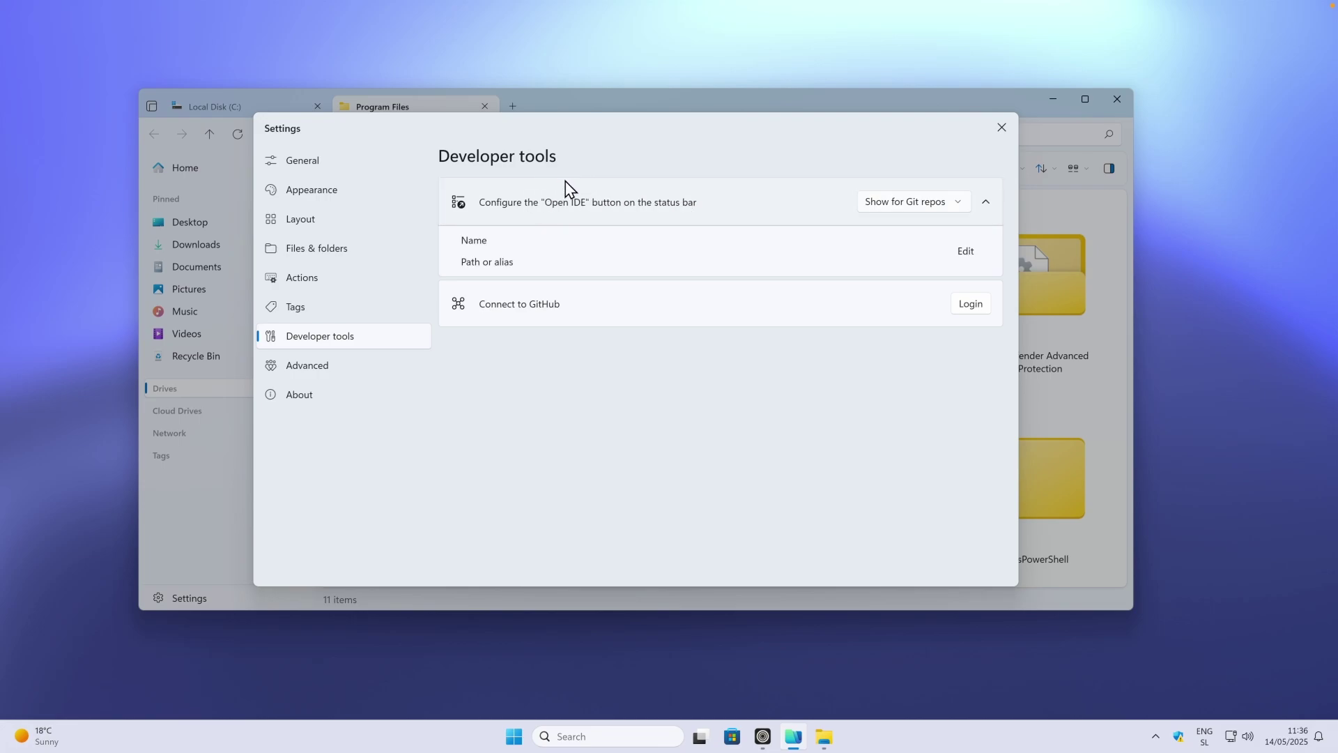
- Scroll through the Advanced settings page, then open About showing Files - Preview 3.9.9.0
key(Down)
scroll(612, 272, down, 2)
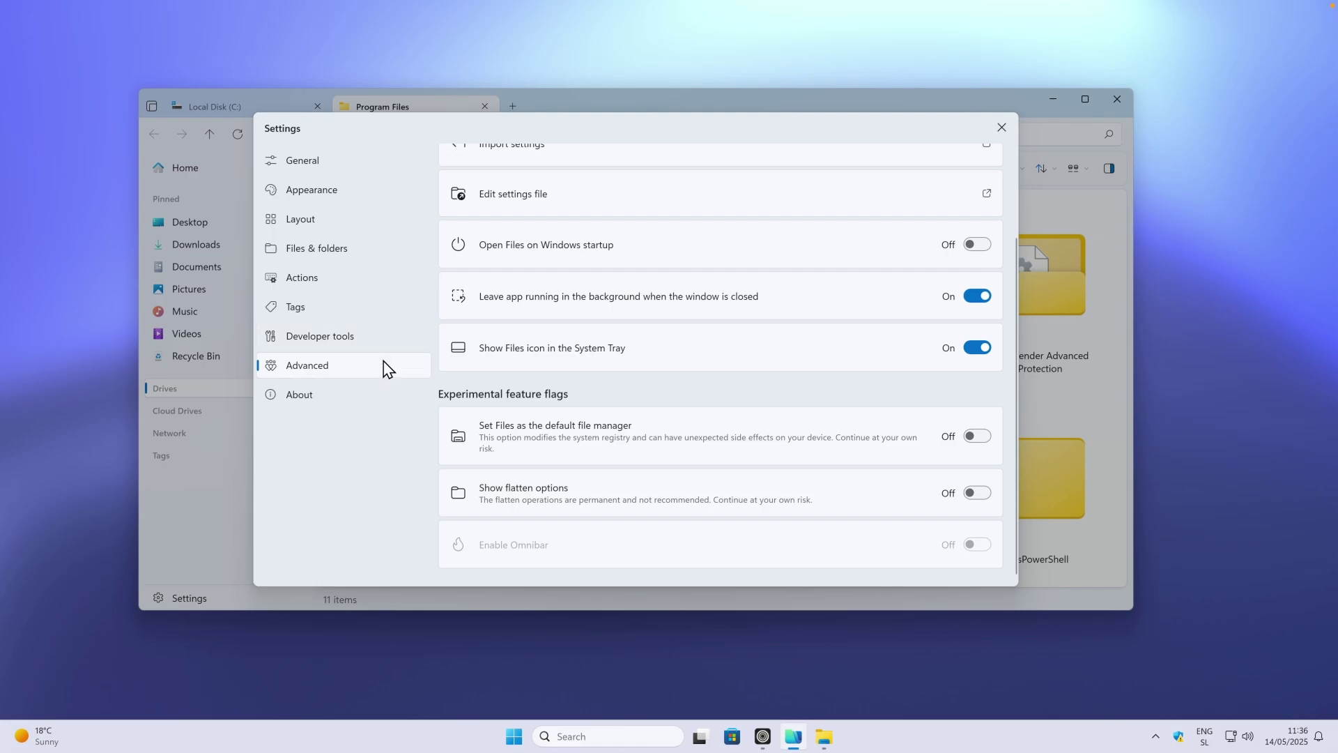
click(371, 396)
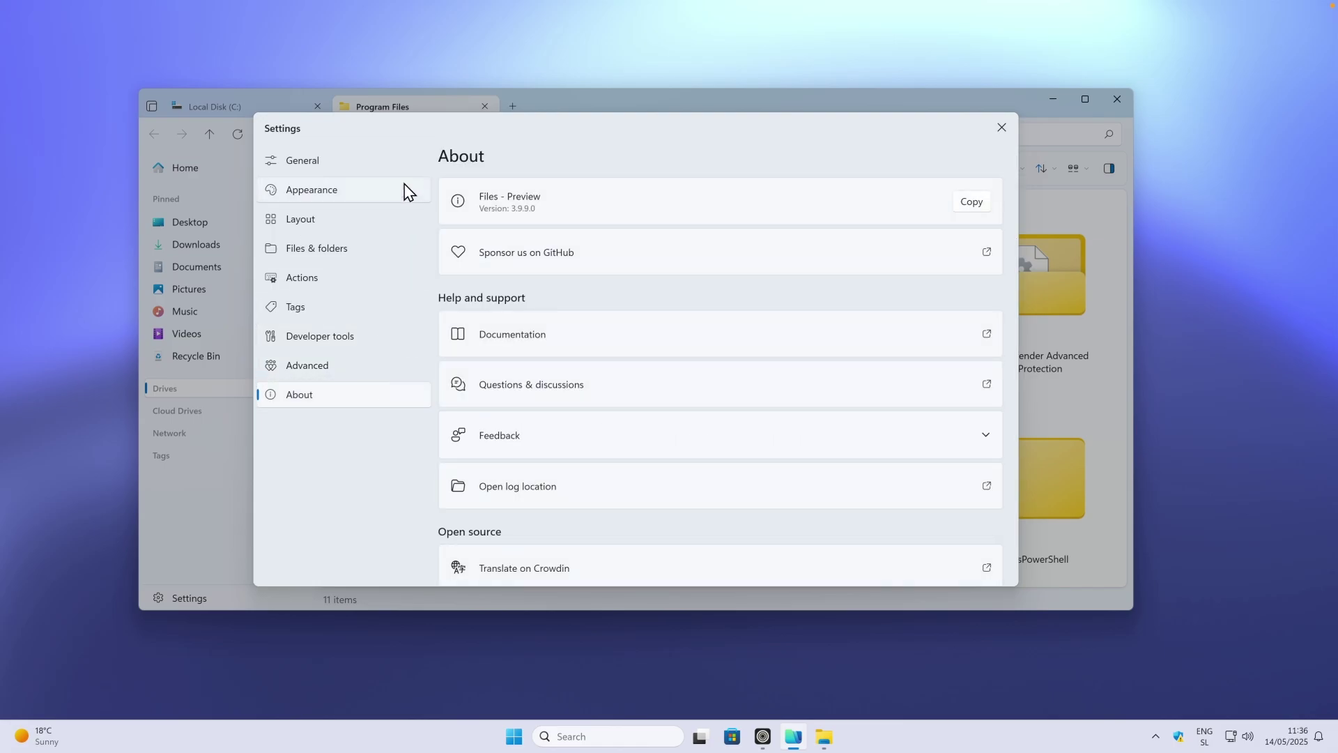
- View the General settings page, then close the Files Preview window
click(383, 162)
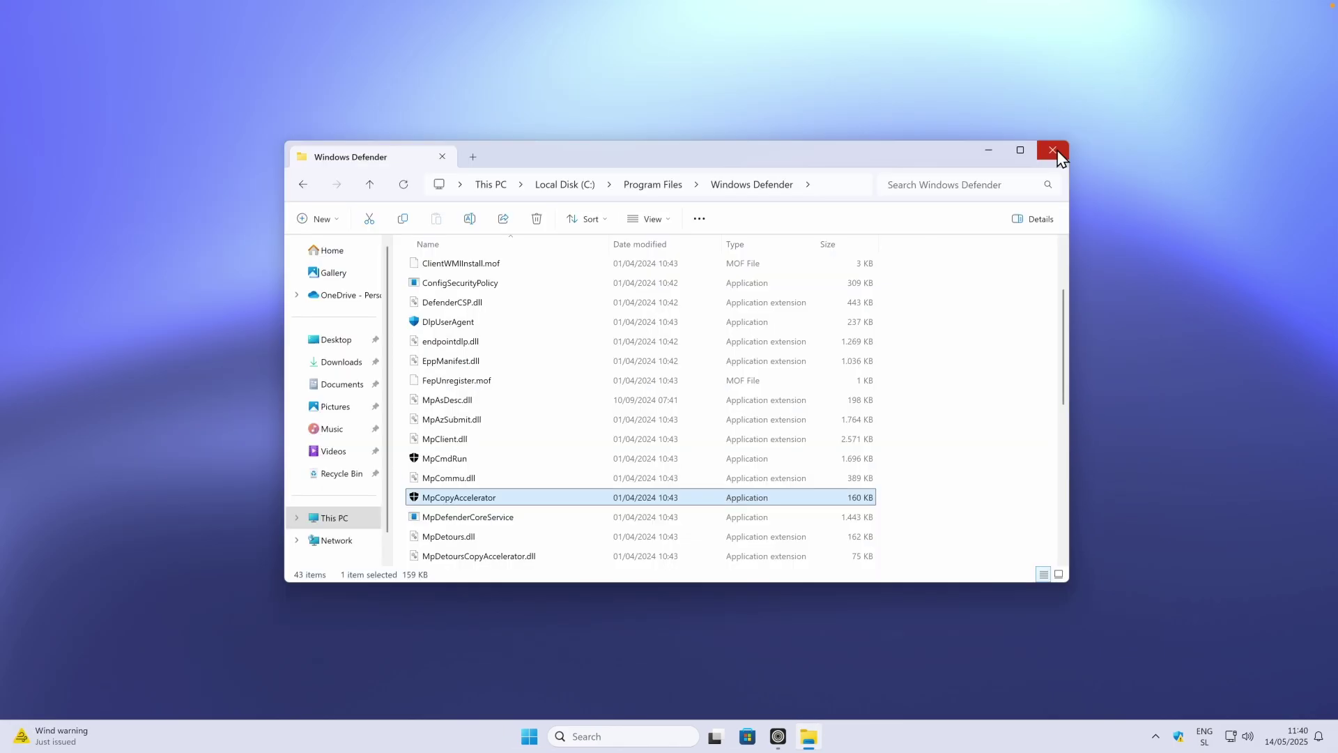
click(1053, 149)
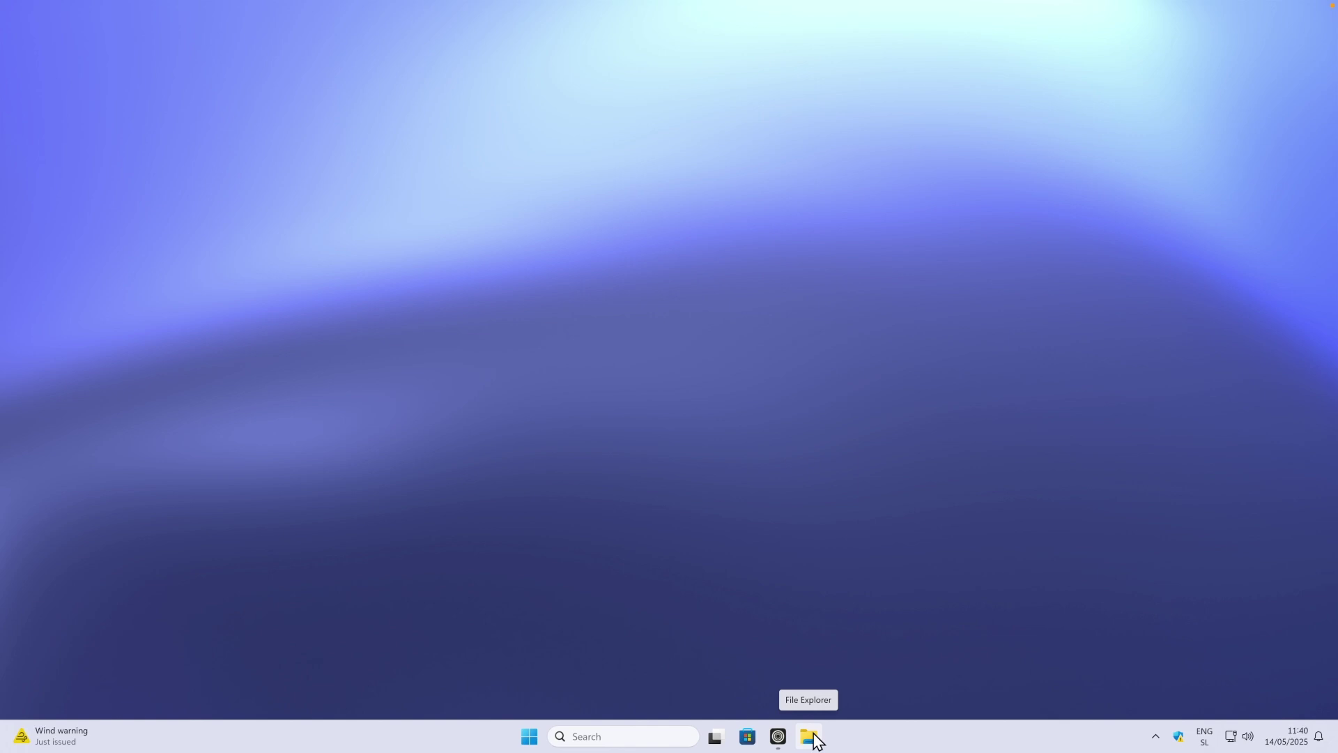
- Relaunch Files - Preview from Start and select Files.preview.appinstaller in the Downloads folder
click(529, 736)
click(779, 457)
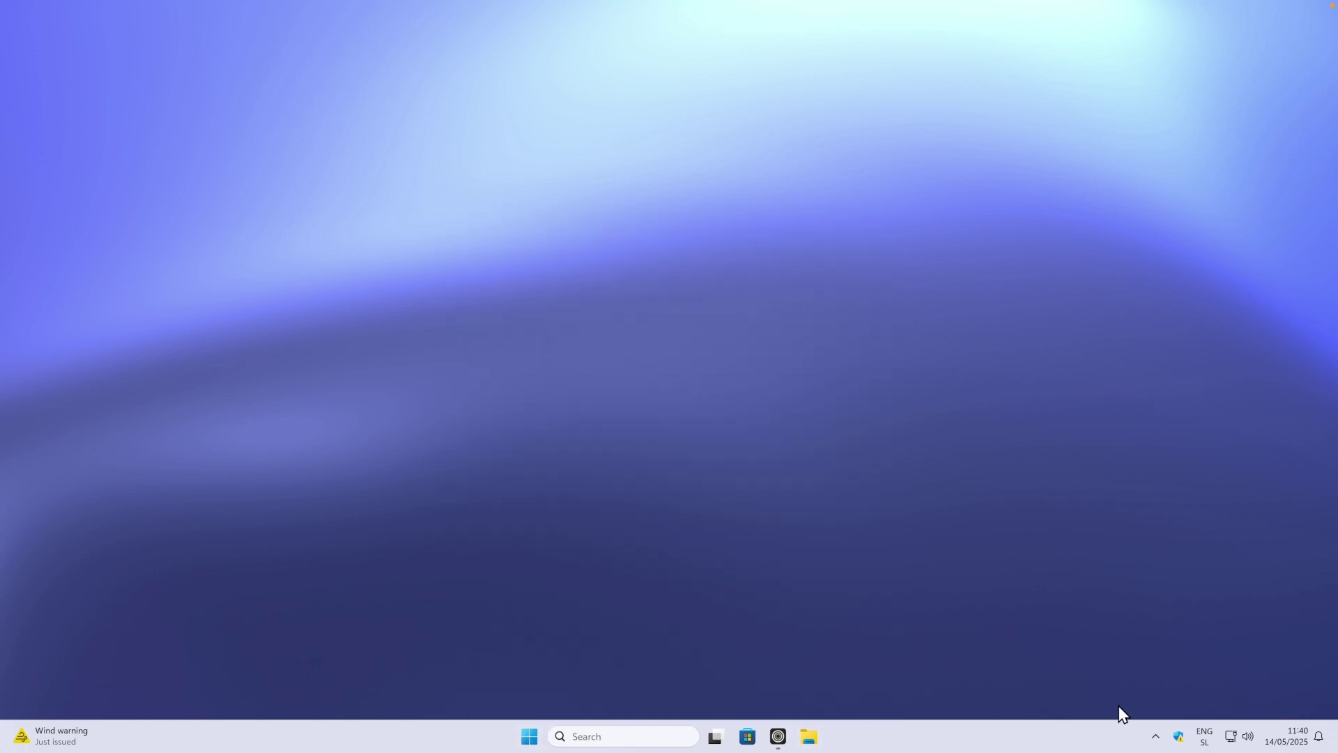
click(1155, 736)
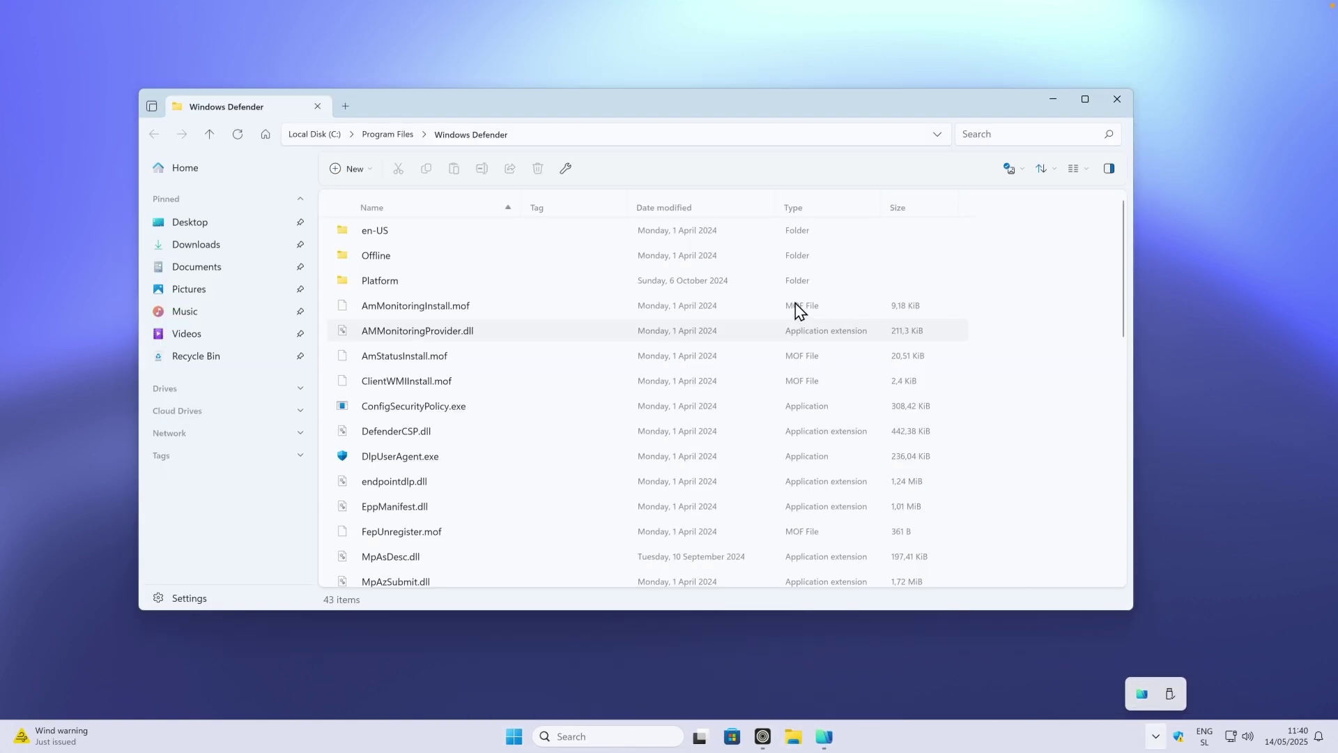
click(240, 245)
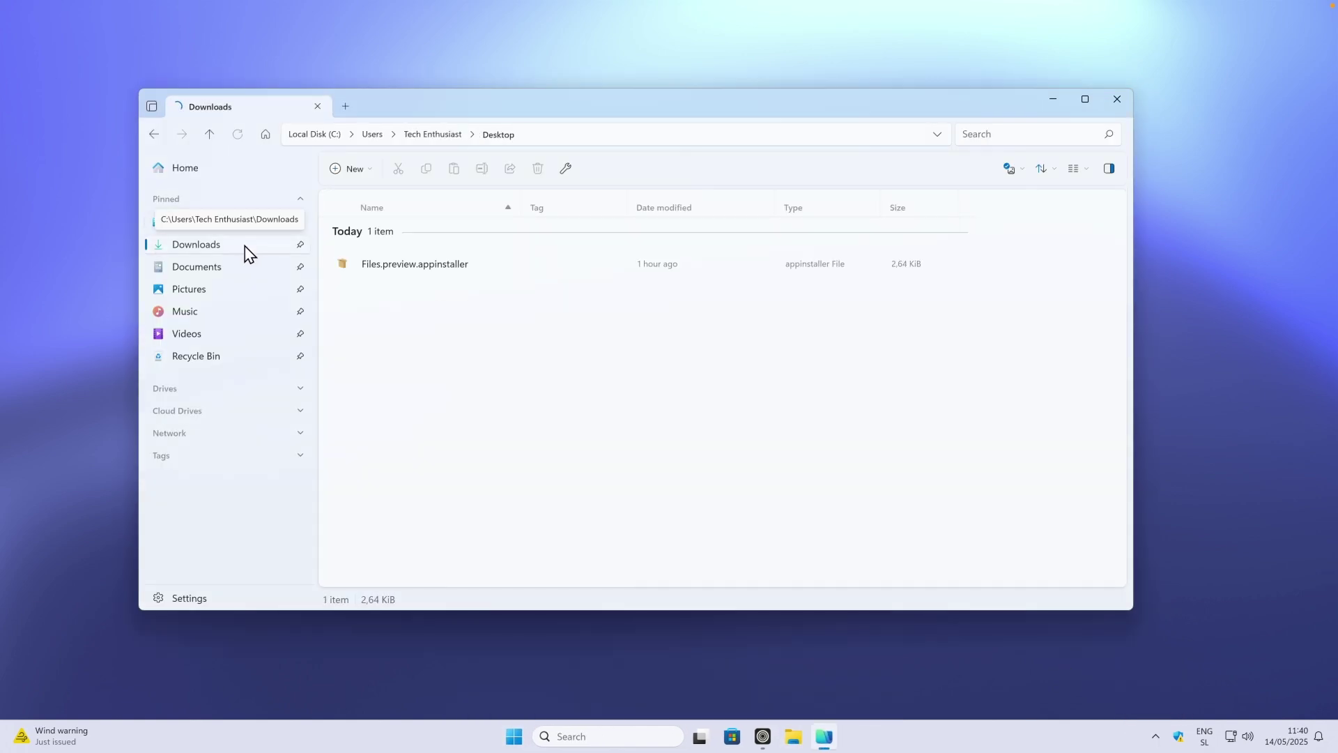
click(482, 279)
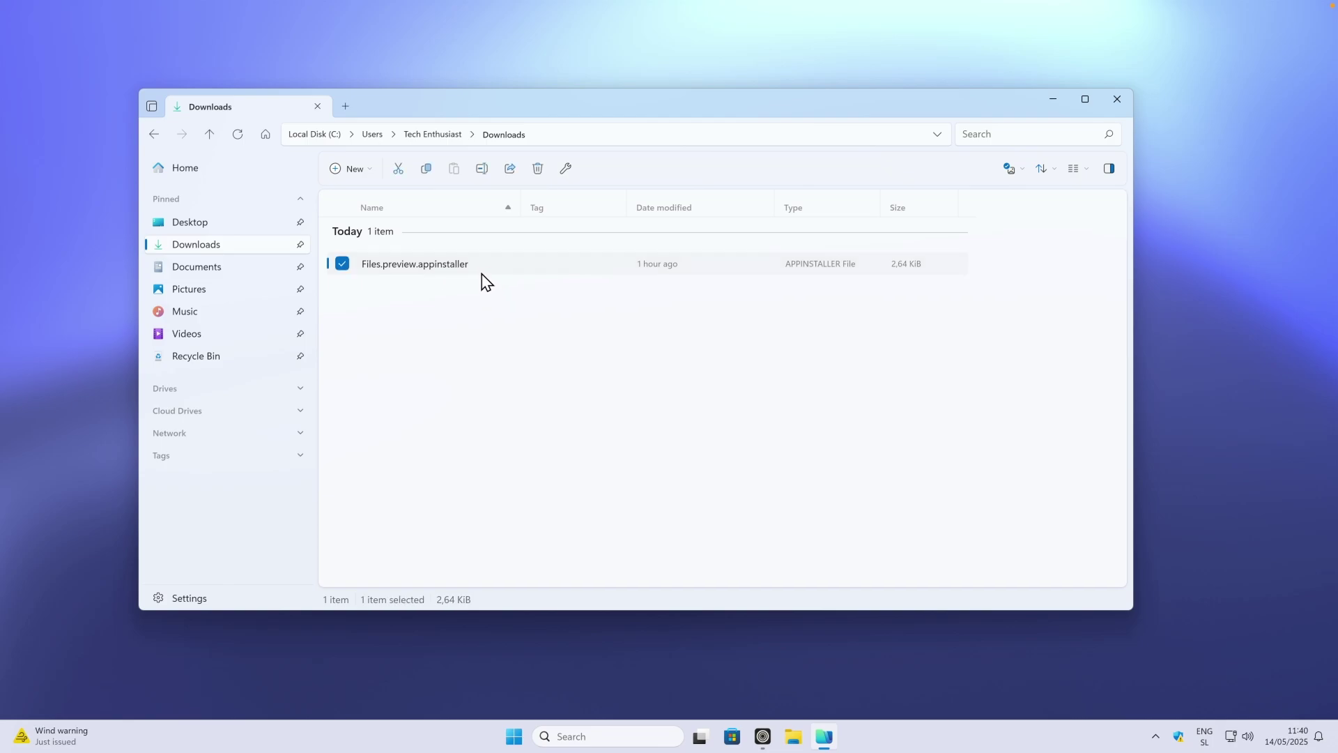
- Open Properties for Files.preview.appinstaller, scroll through Security and Hashes, and return to General
click(566, 170)
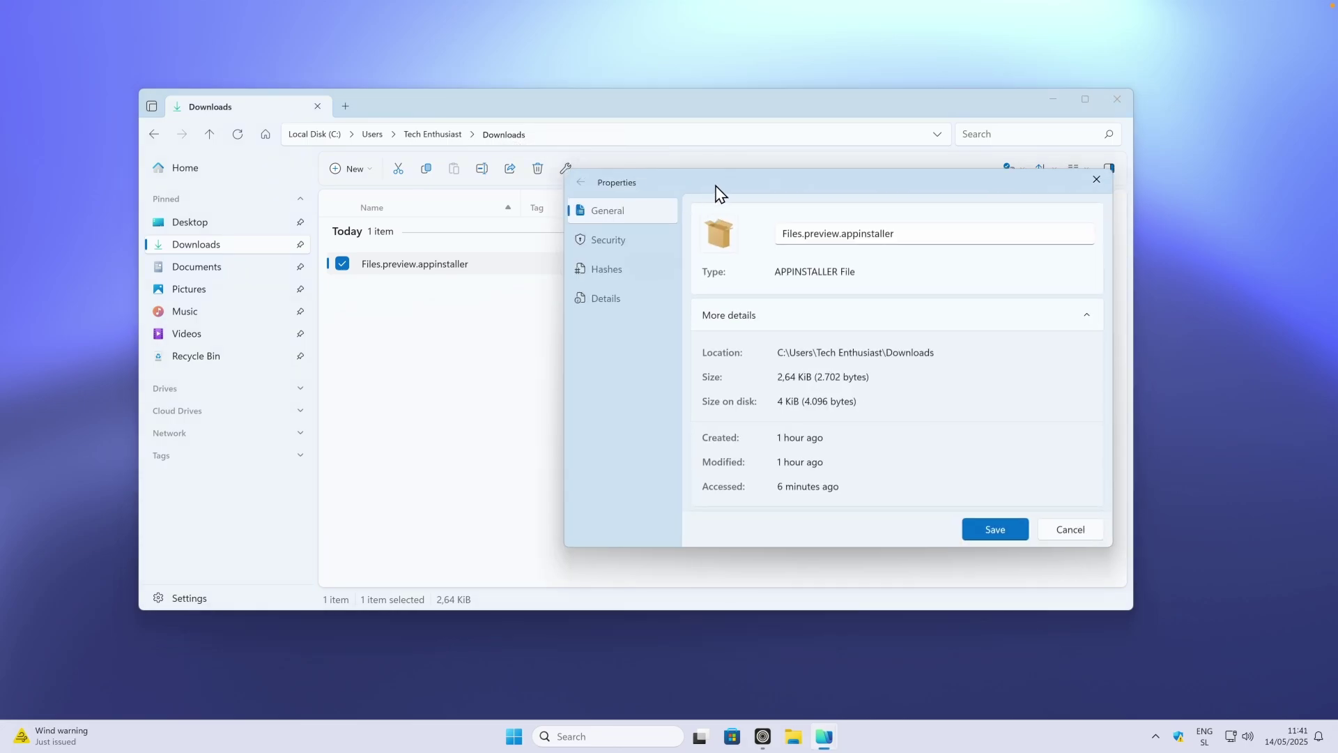
drag(719, 193, 606, 158)
scroll(703, 418, down, 3)
scroll(704, 418, up, 3)
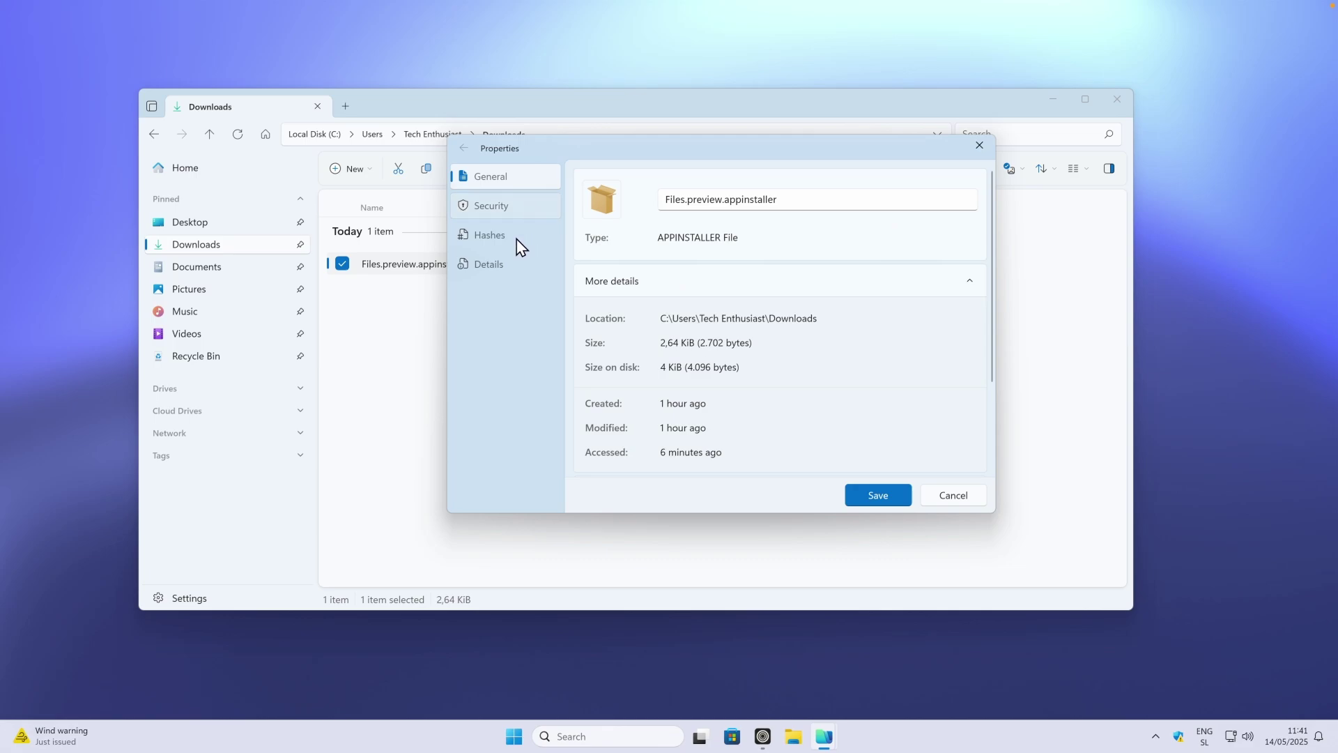
scroll(519, 247, down, 3)
scroll(514, 263, down, 3)
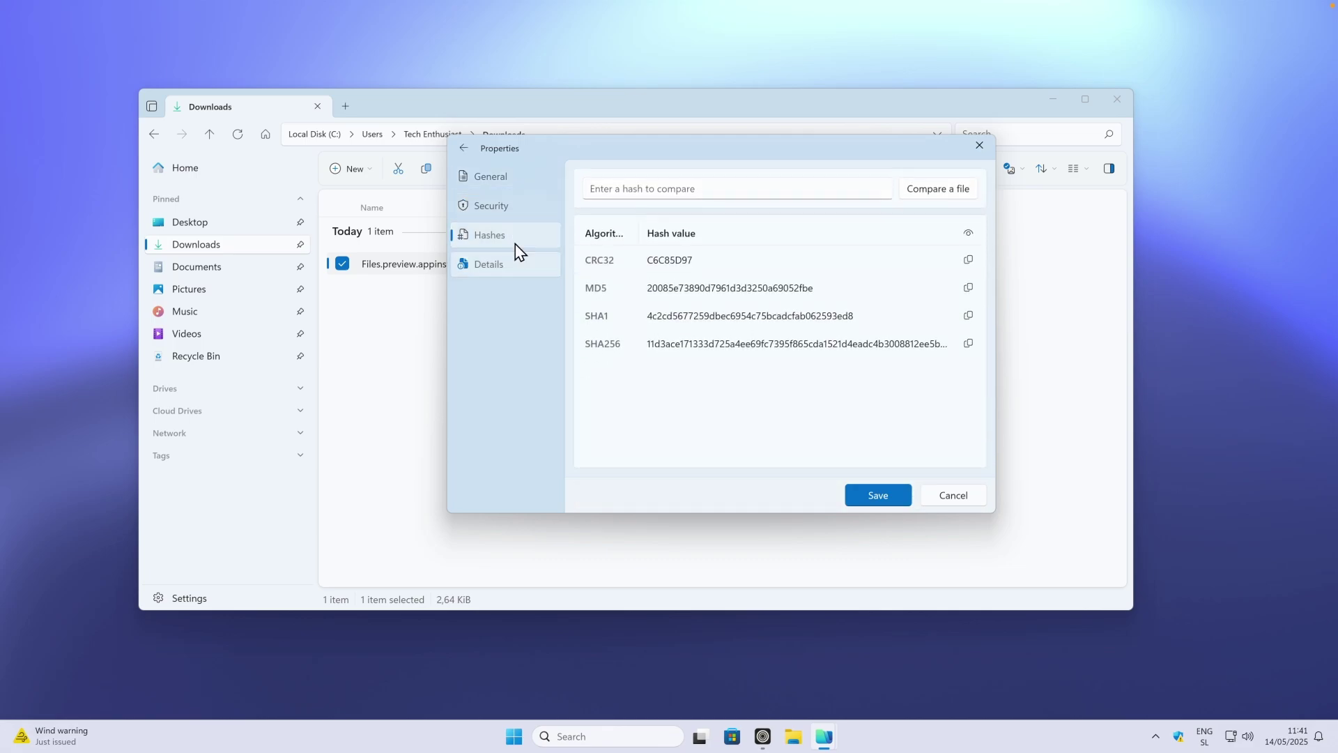
click(519, 180)
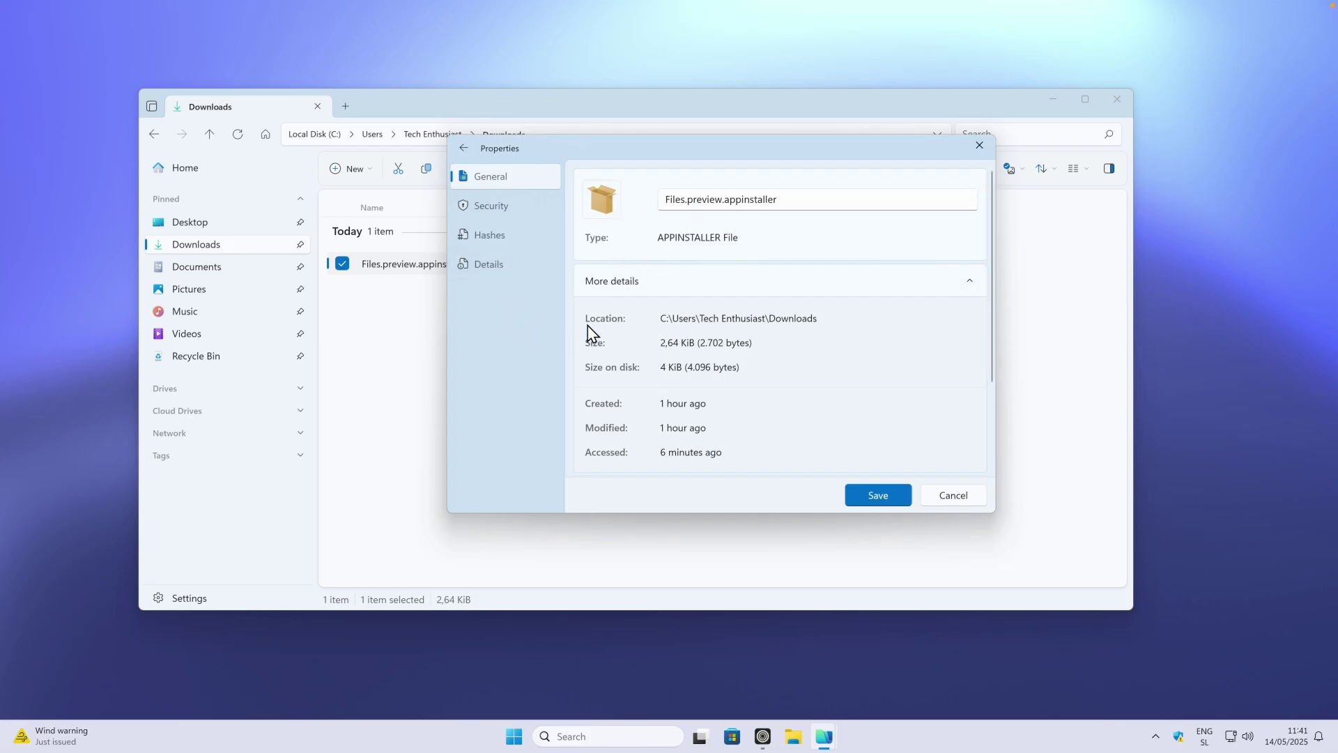
- Open File Explorer's Properties for the same file, compare it with Files' dialog, then cancel Explorer's
click(796, 735)
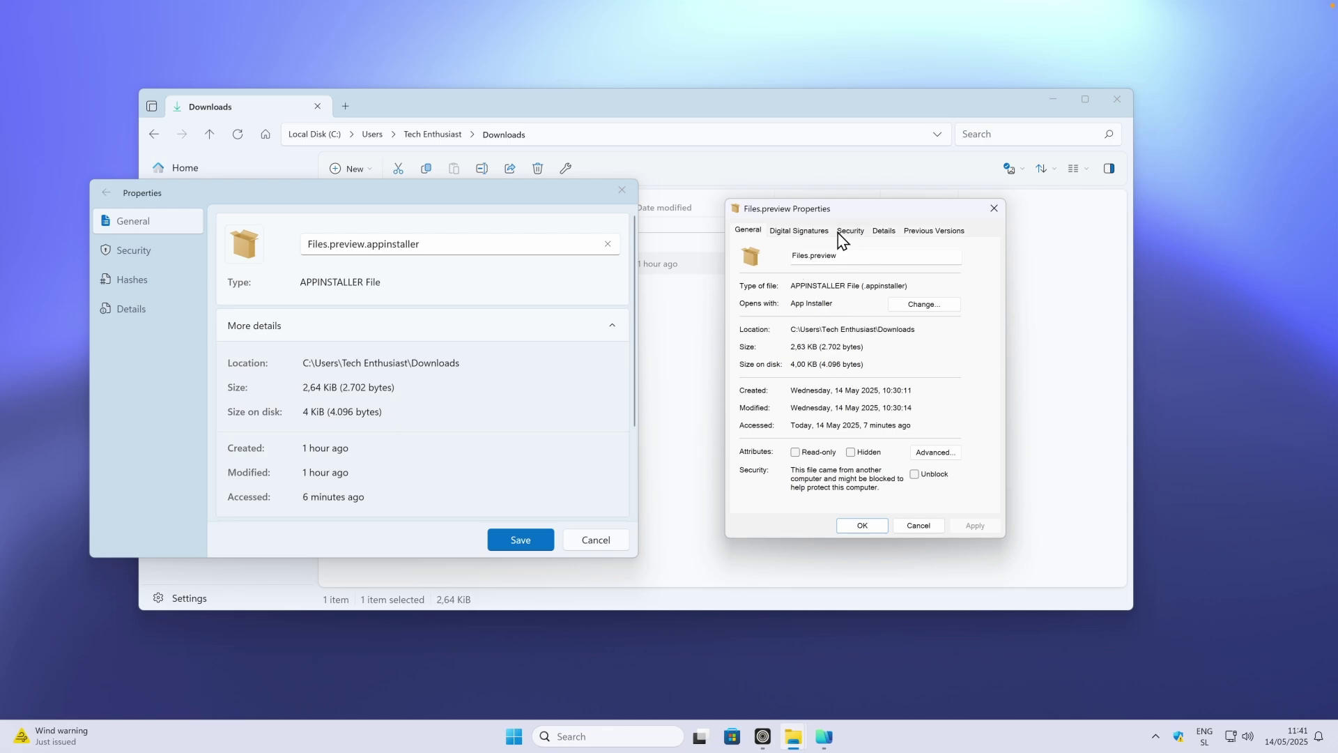
click(442, 195)
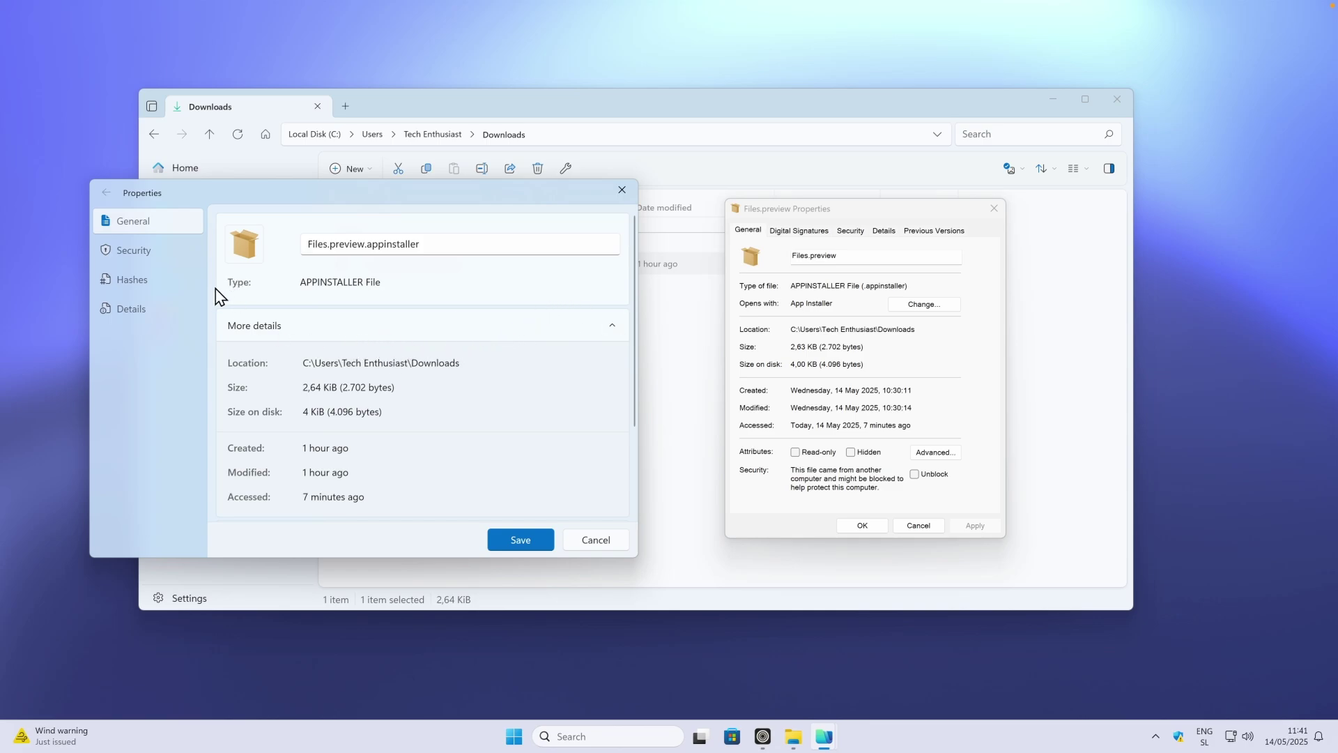
click(788, 209)
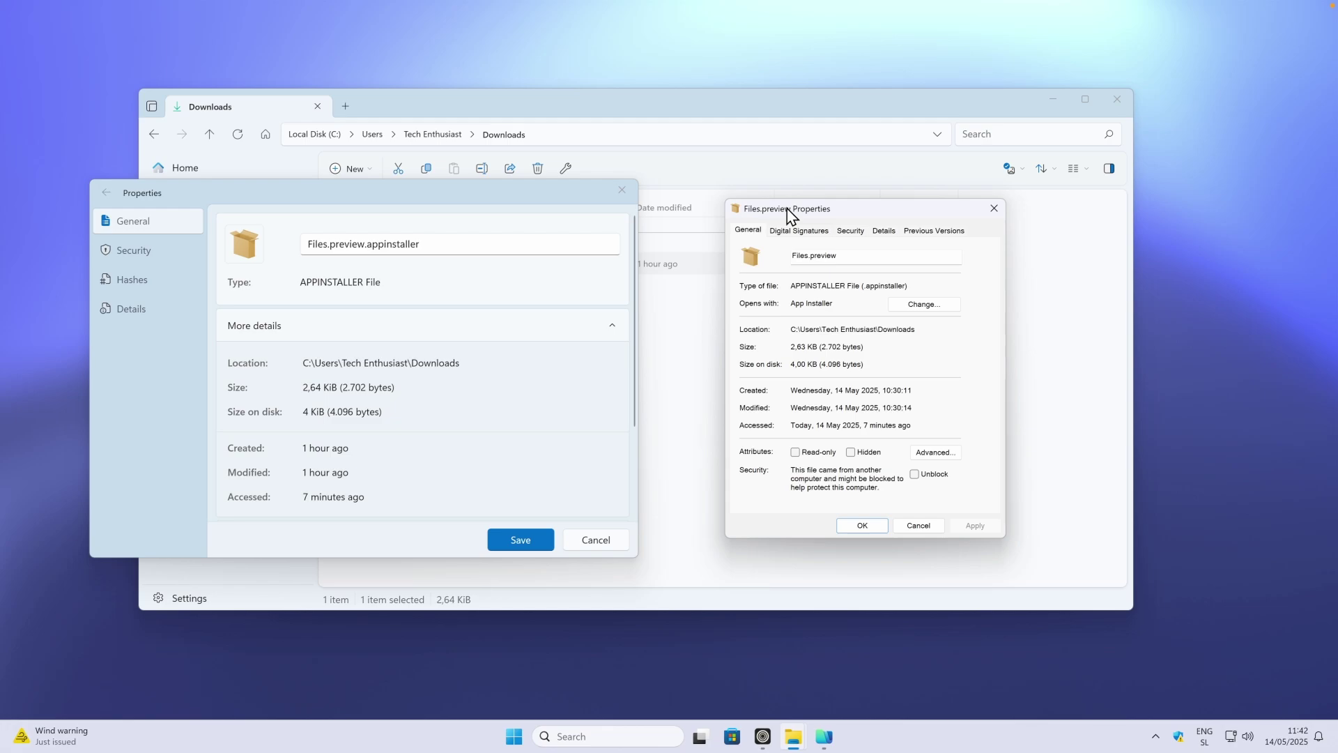
click(571, 199)
click(767, 212)
drag(854, 209, 854, 200)
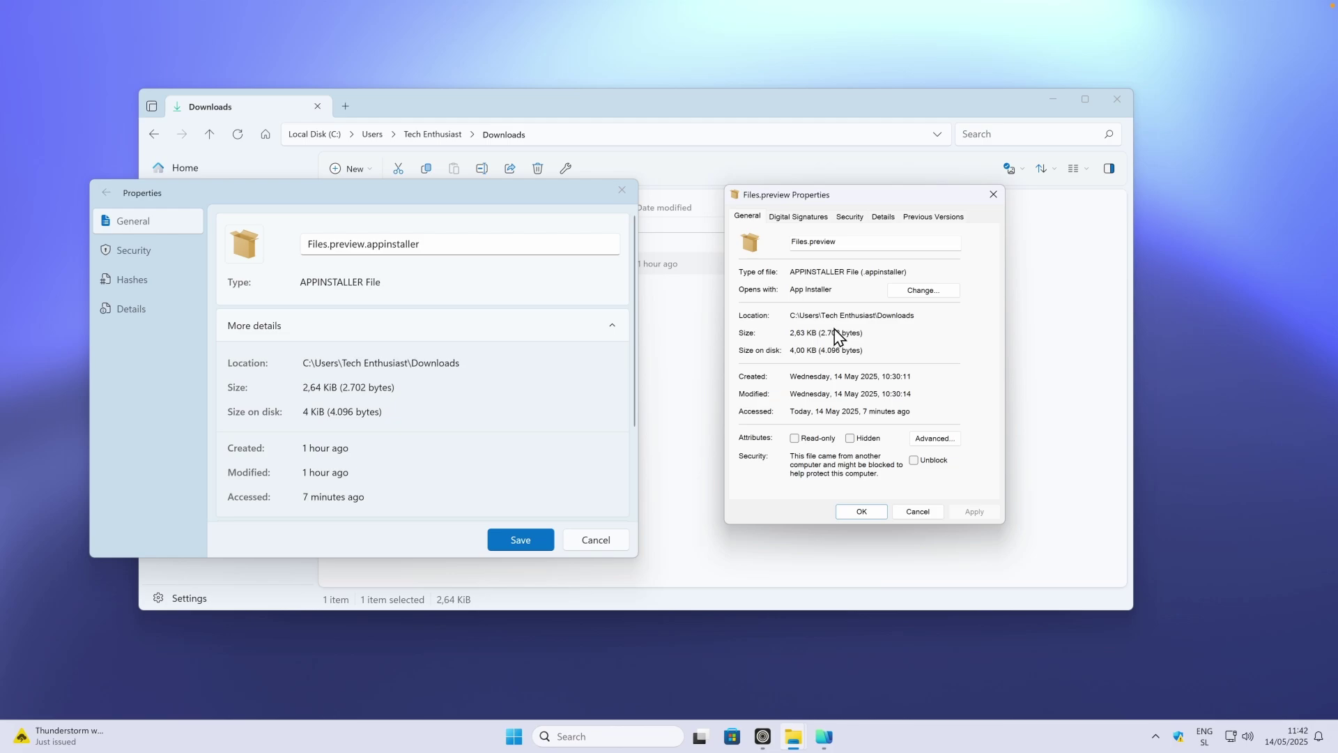
click(918, 512)
- Cancel the Files properties, close the Files and File Explorer Downloads windows, and dismiss Start
click(607, 541)
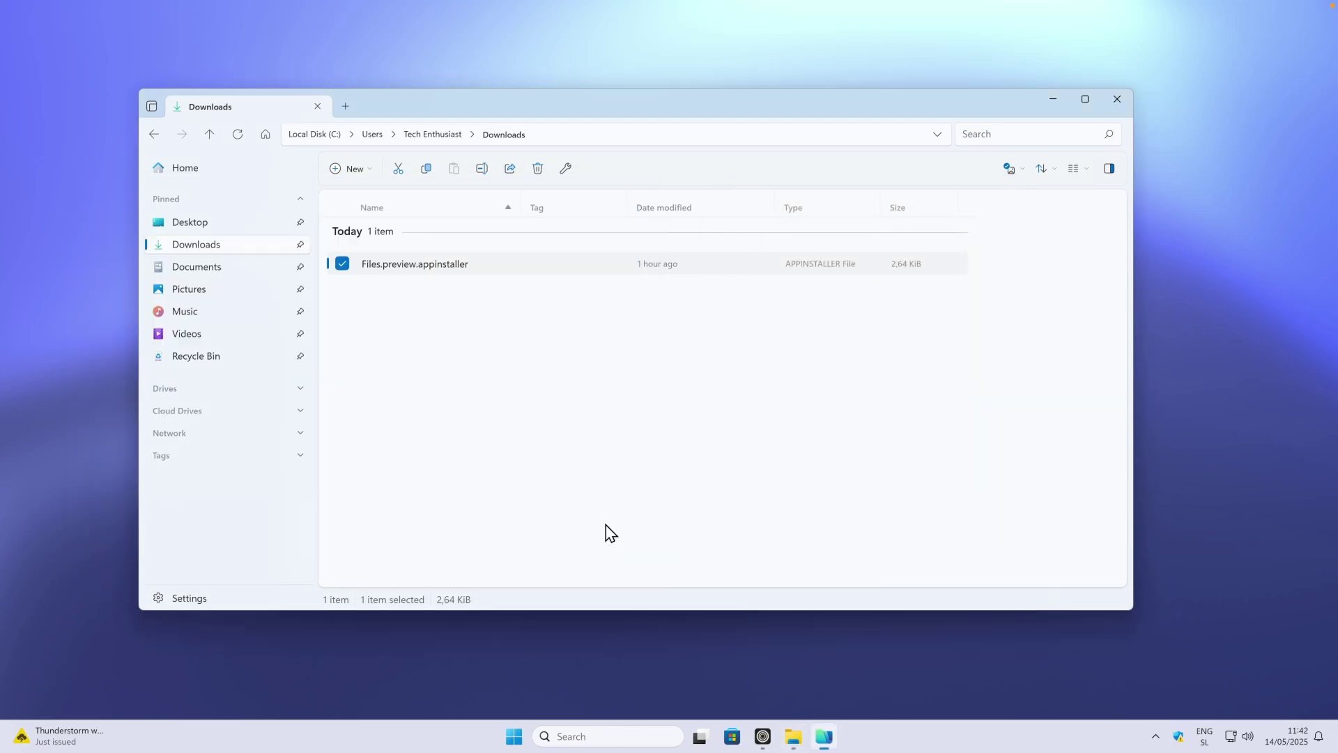
click(611, 383)
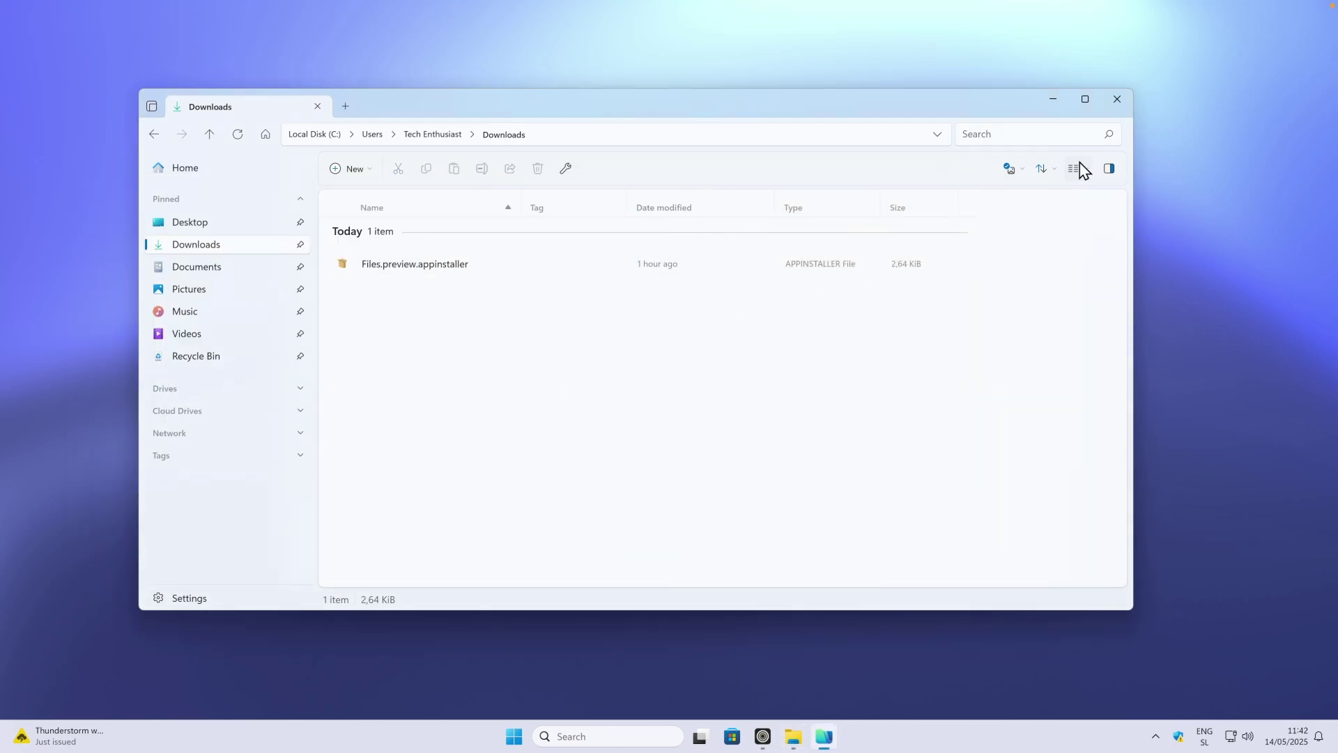
click(1116, 117)
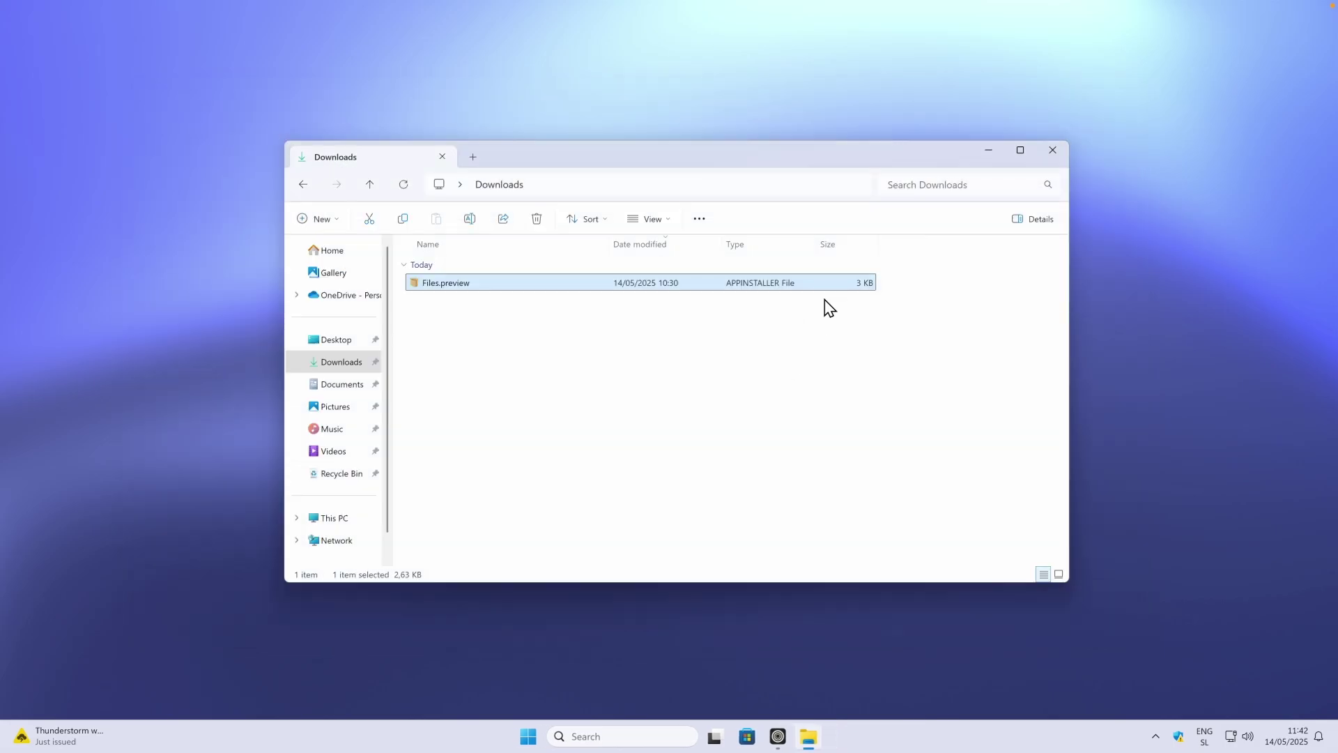
click(1052, 151)
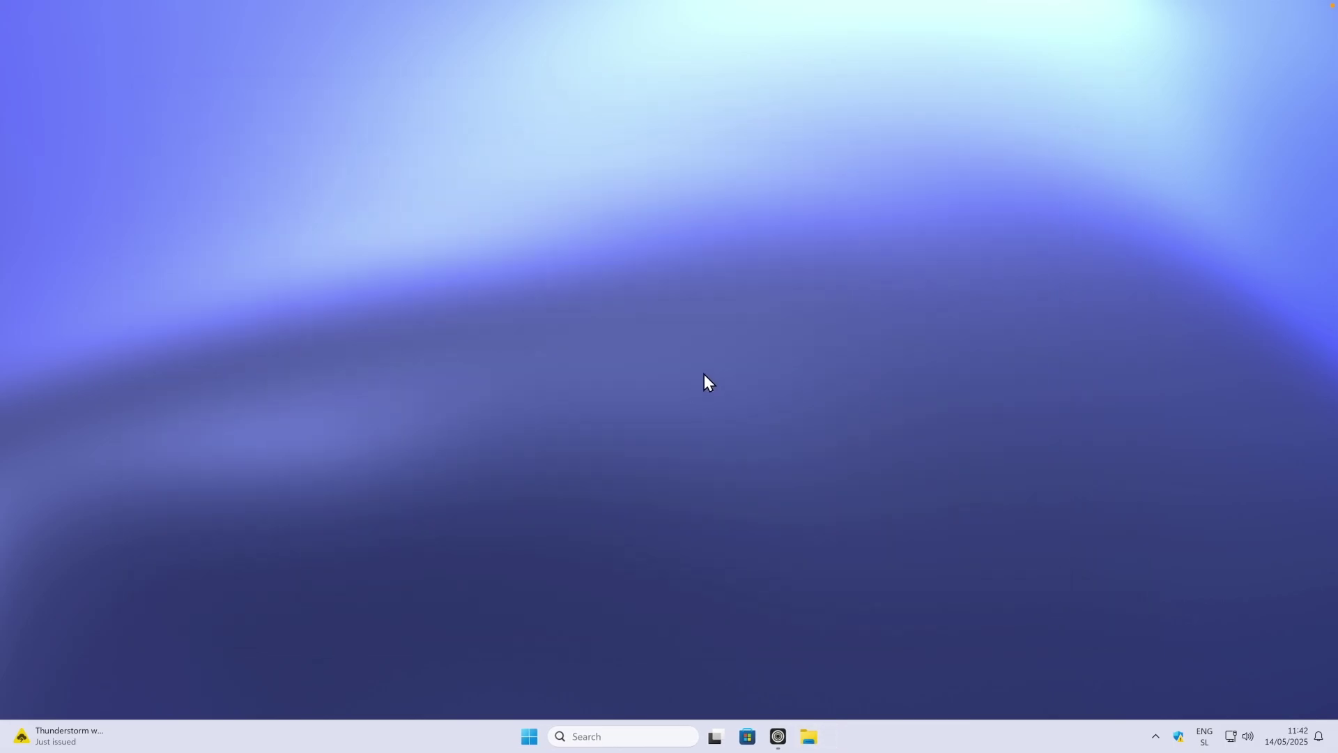
click(529, 736)
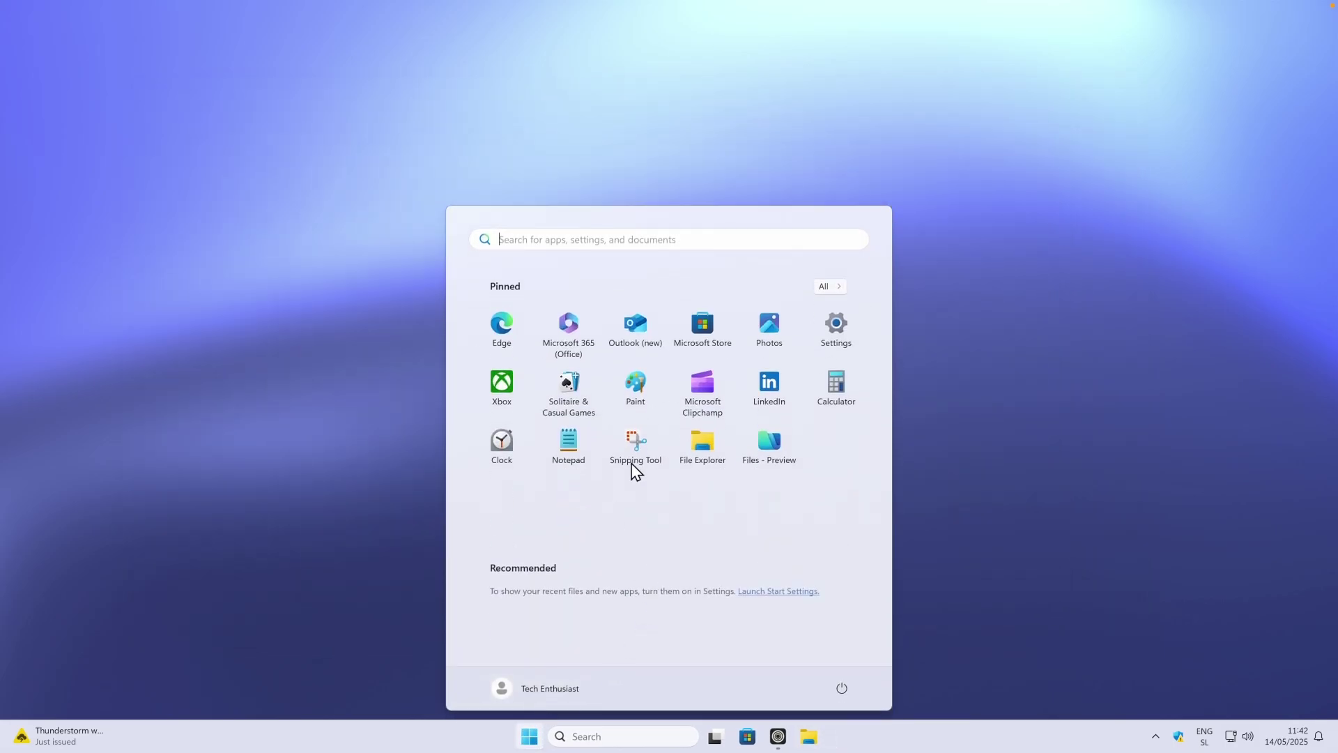
click(770, 446)
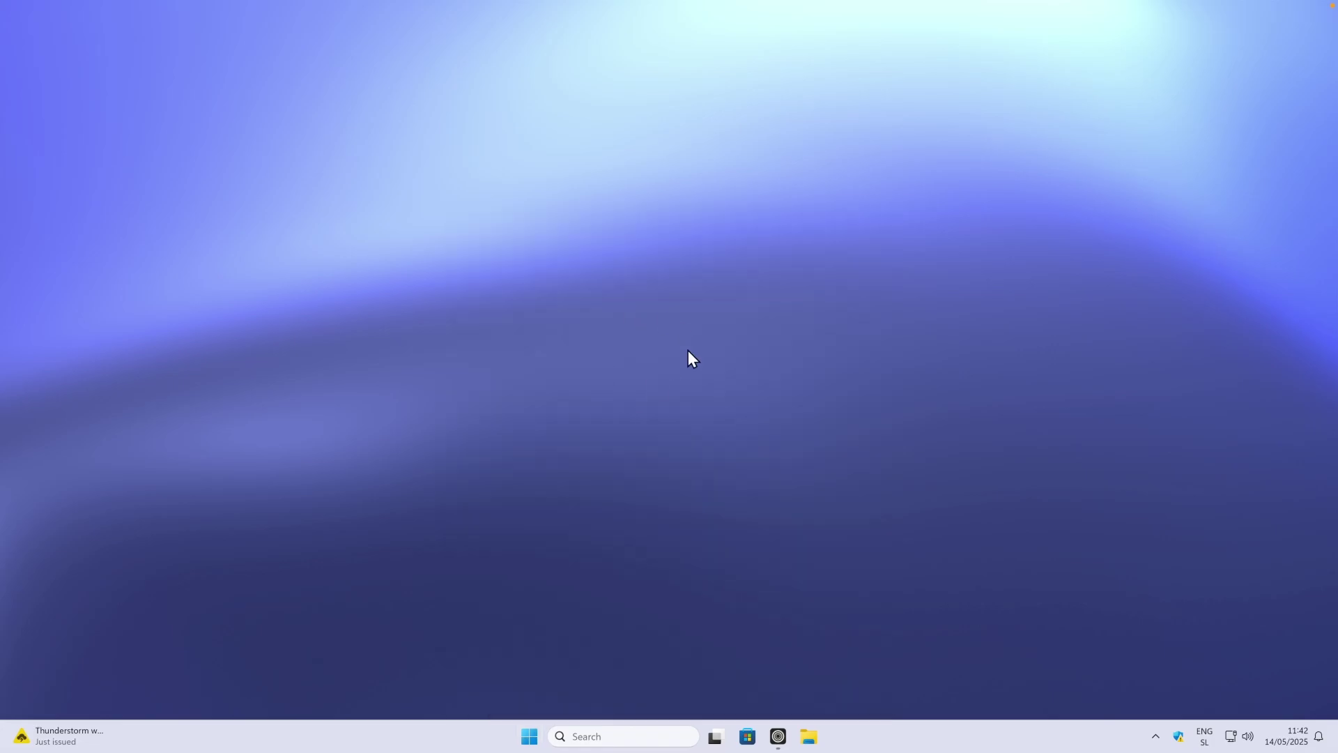